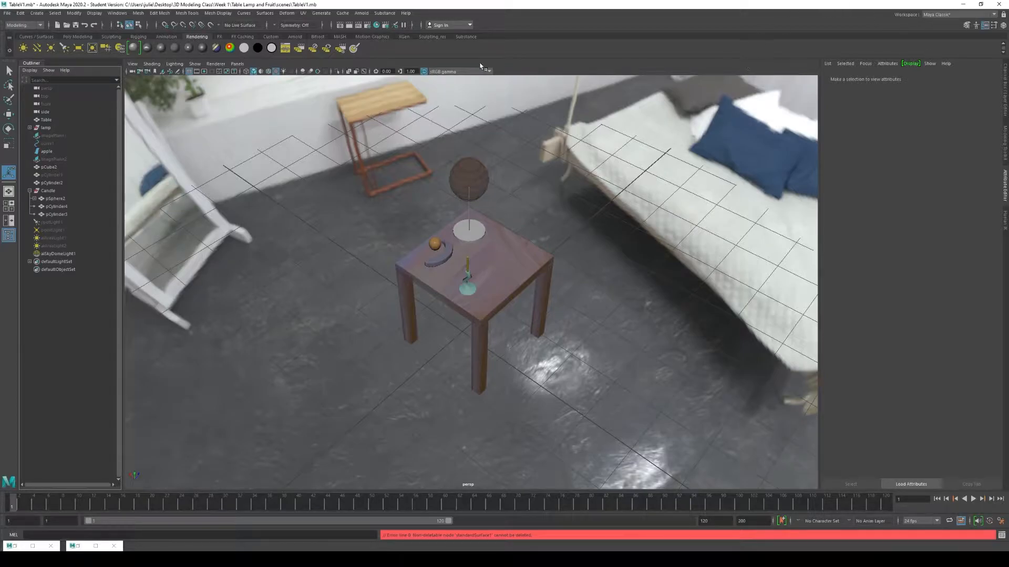
- Switch to the Modeling command set and look through the available UV commands
click(26, 25)
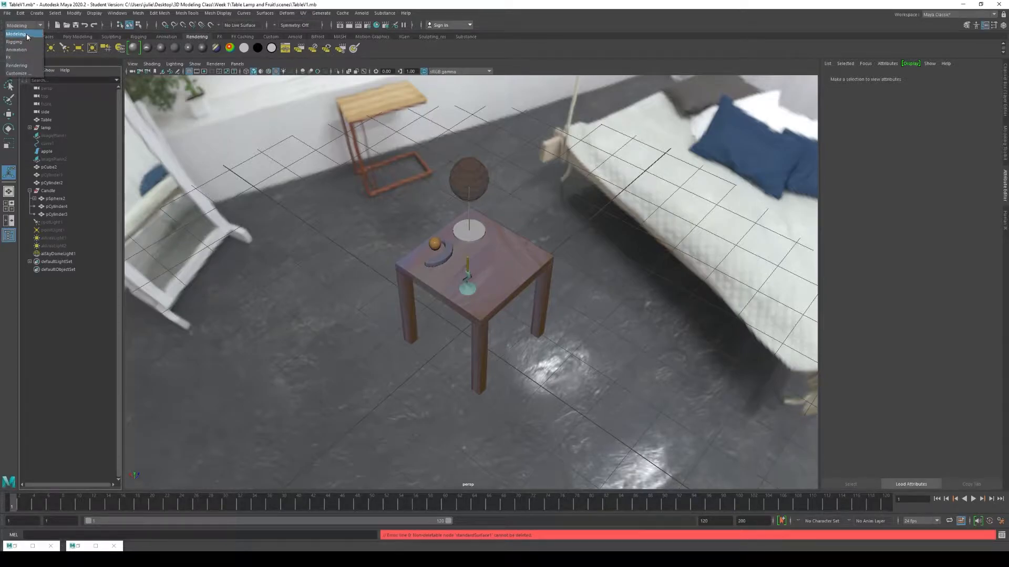
click(13, 34)
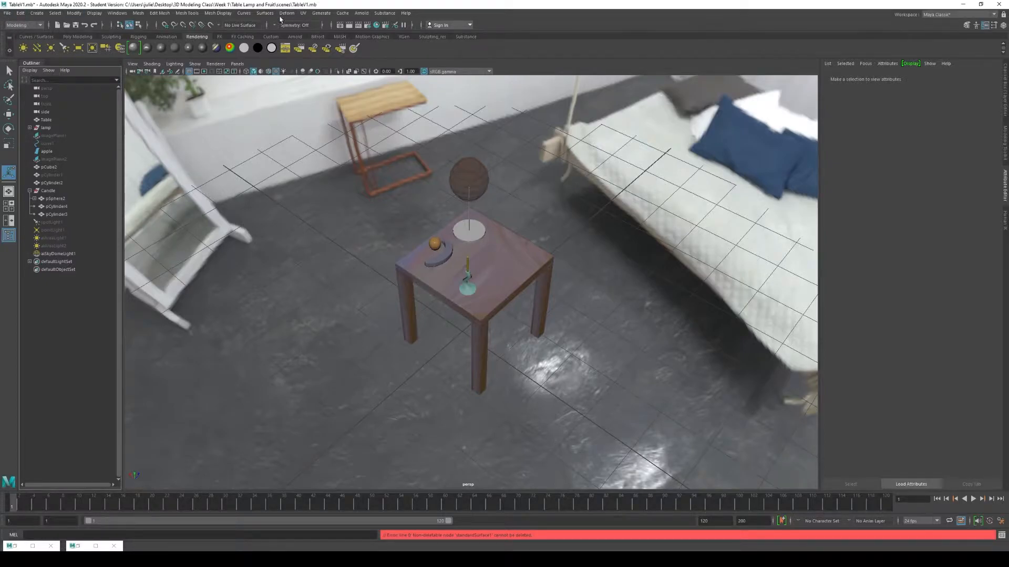
click(302, 14)
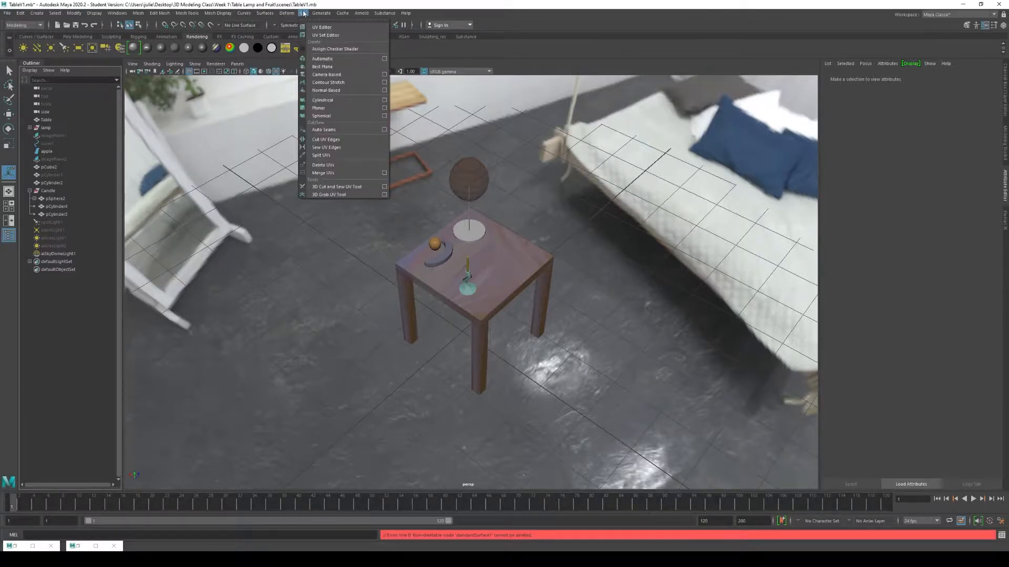
click(304, 15)
click(304, 15)
click(304, 15)
click(304, 16)
click(303, 11)
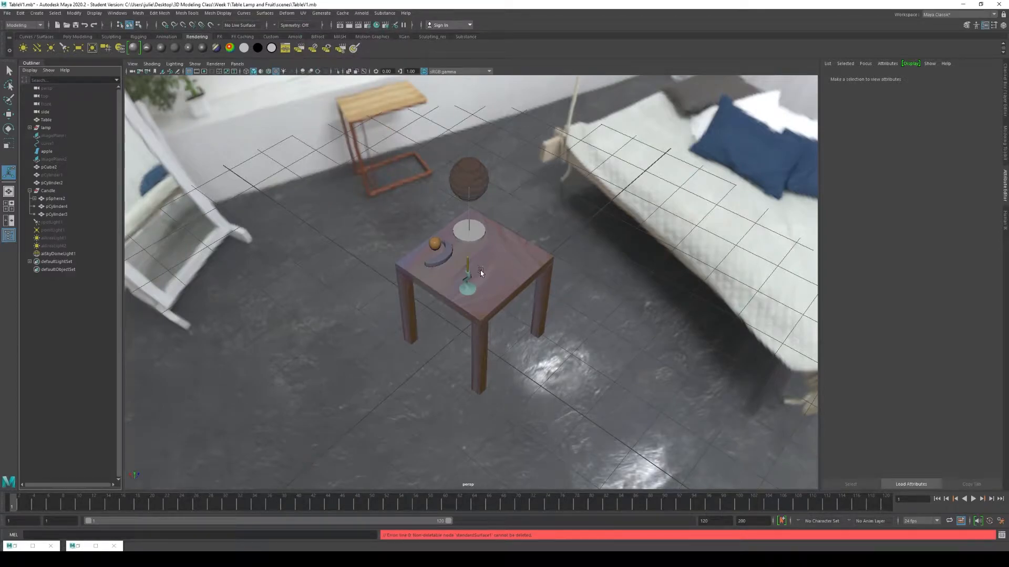
- Create an Arnold aiStandardSurface material in the Hypershade and name it UVMapTest
click(376, 24)
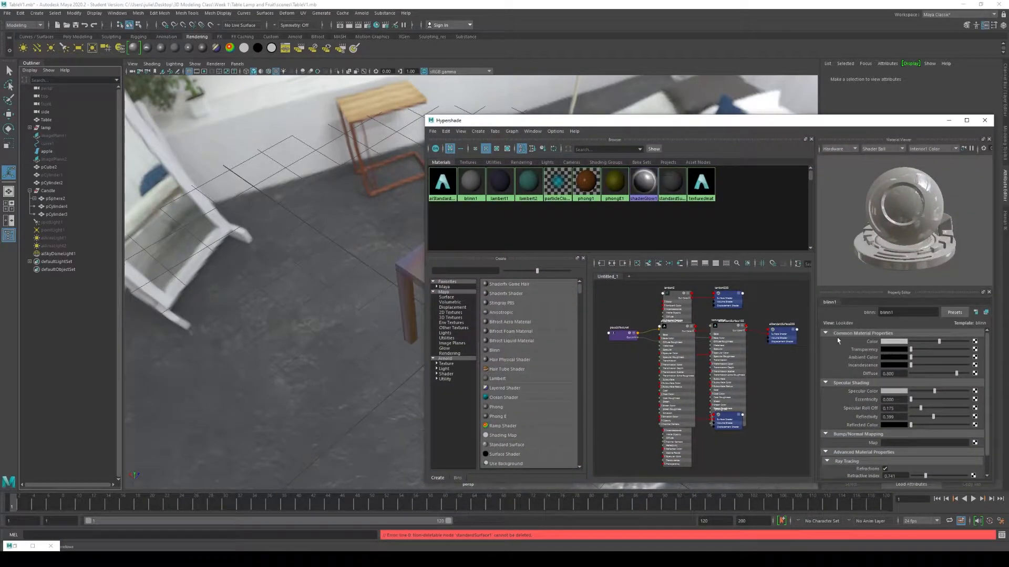
scroll(524, 415, down, 1)
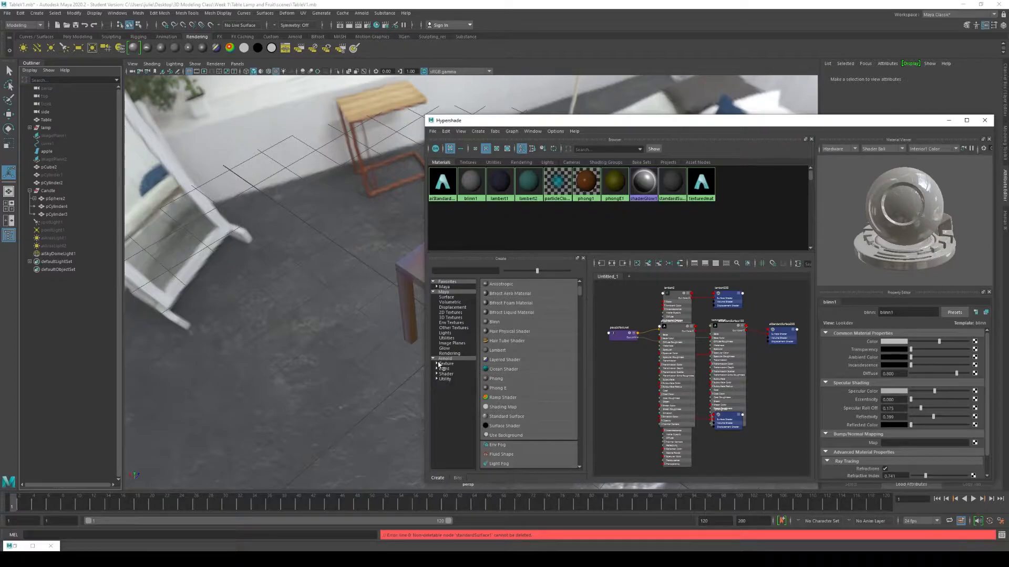
click(446, 374)
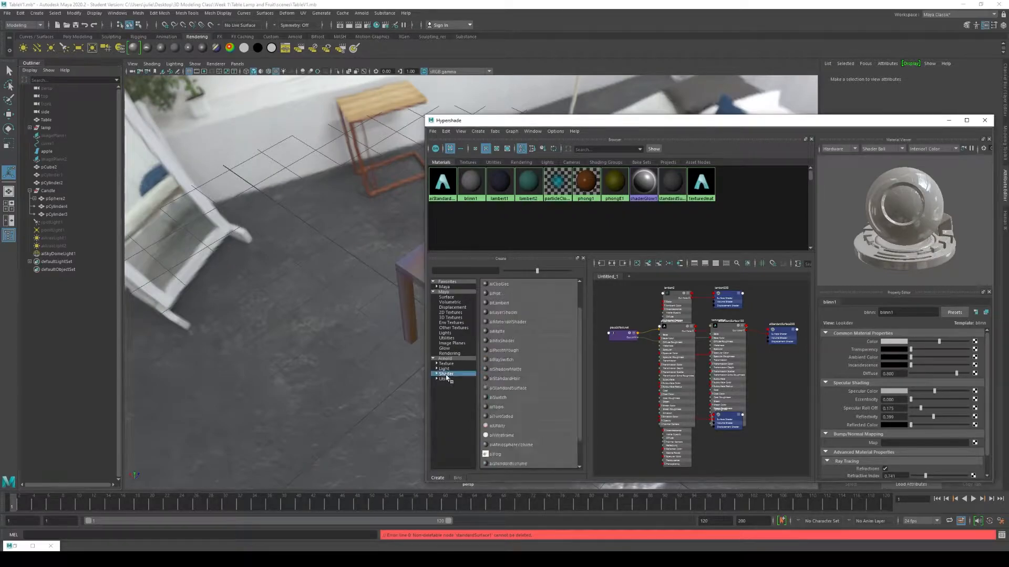
click(501, 390)
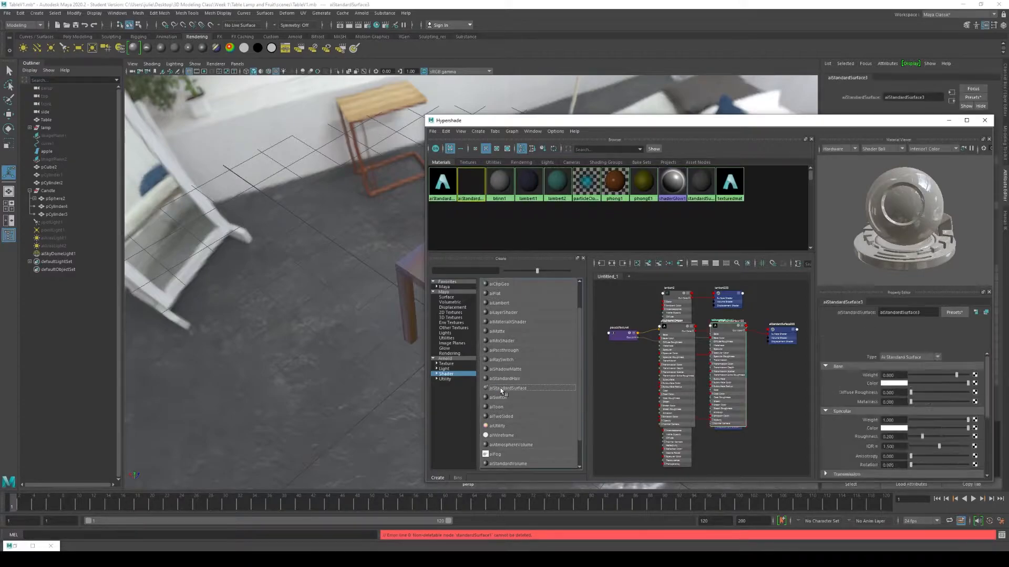
double_click(928, 312)
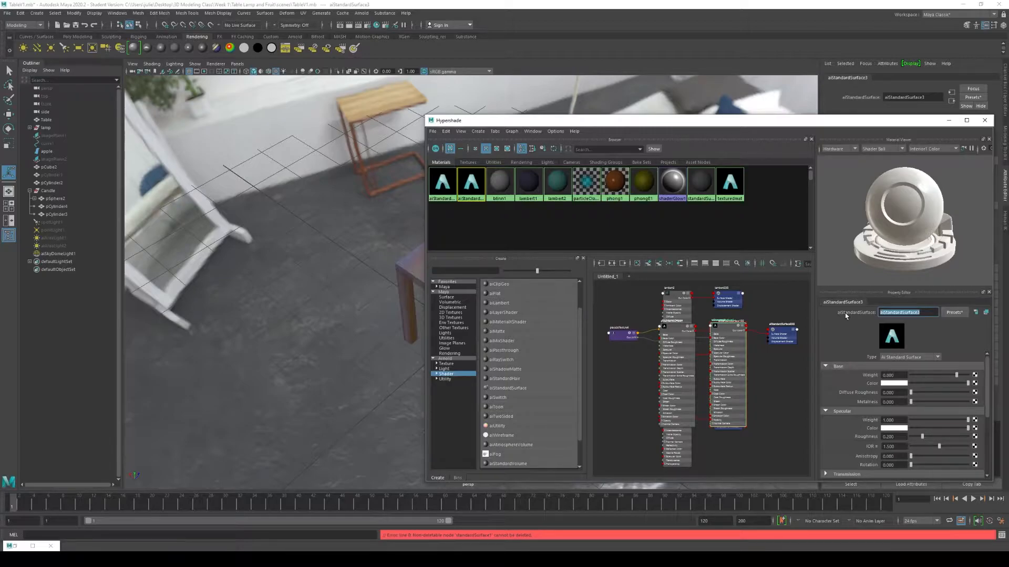
text(UVMapTest)
key(Return)
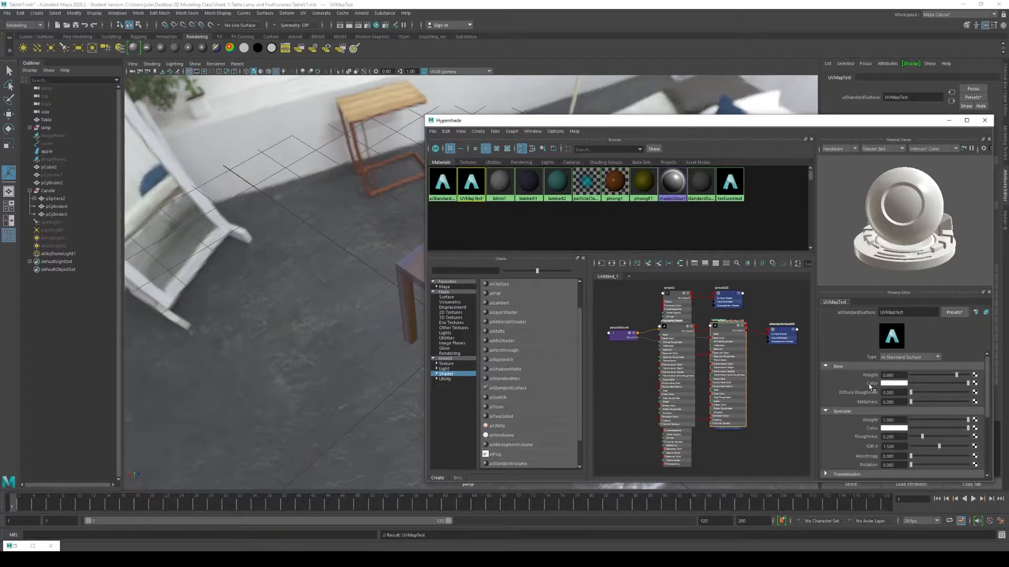
- Connect a Grid texture to the base color of the UVMapTest material
click(975, 384)
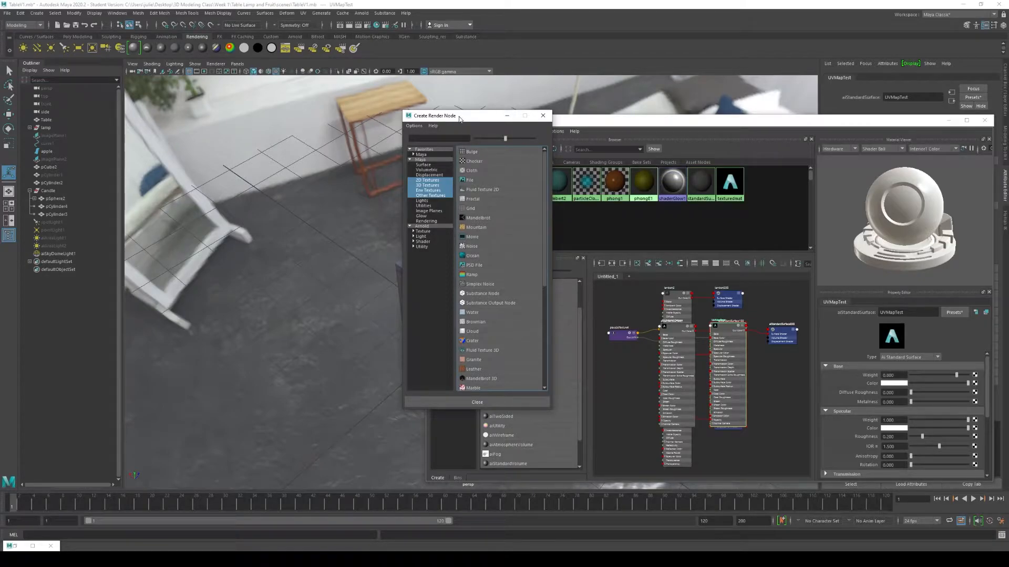
click(471, 209)
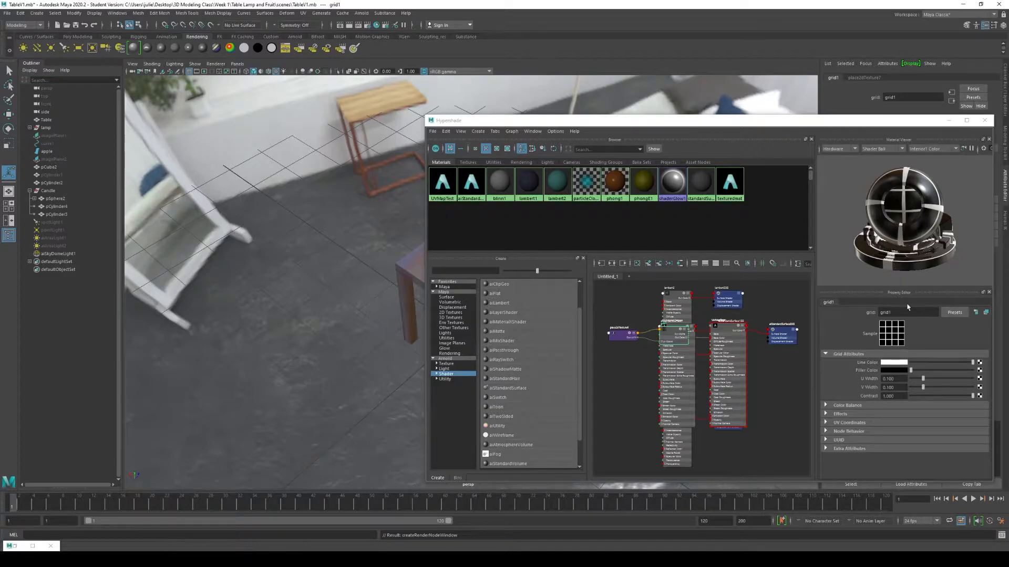
drag(813, 120, 552, 94)
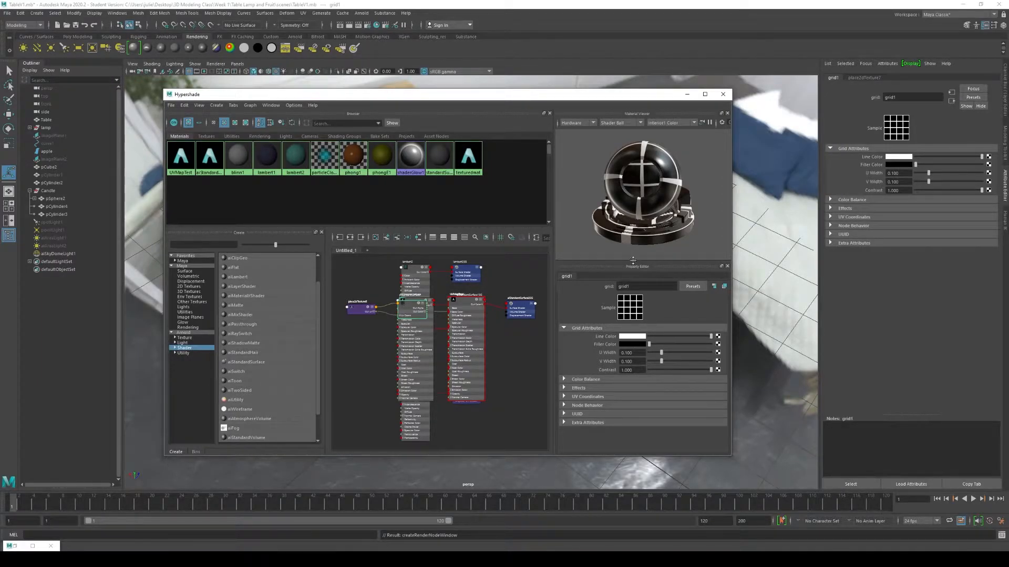
- Assign the UVMapTest material to the table and minimize the Hypershade
drag(642, 99, 753, 279)
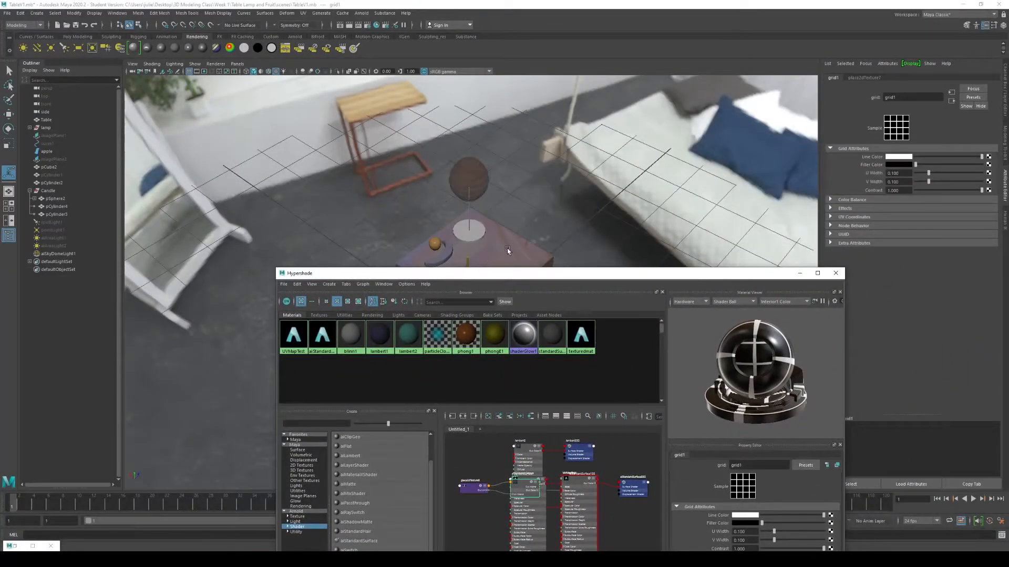
click(508, 251)
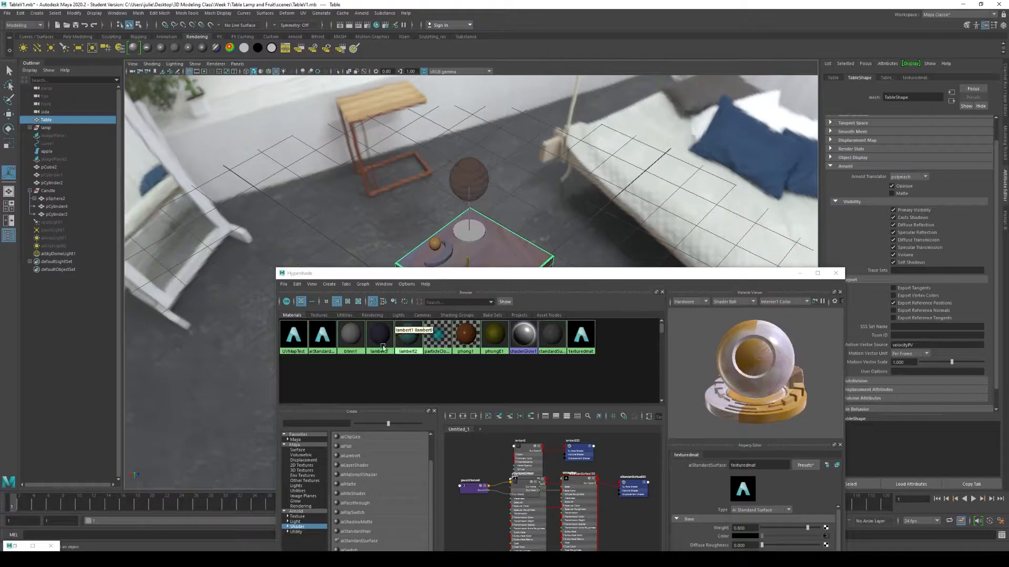
right_click(294, 344)
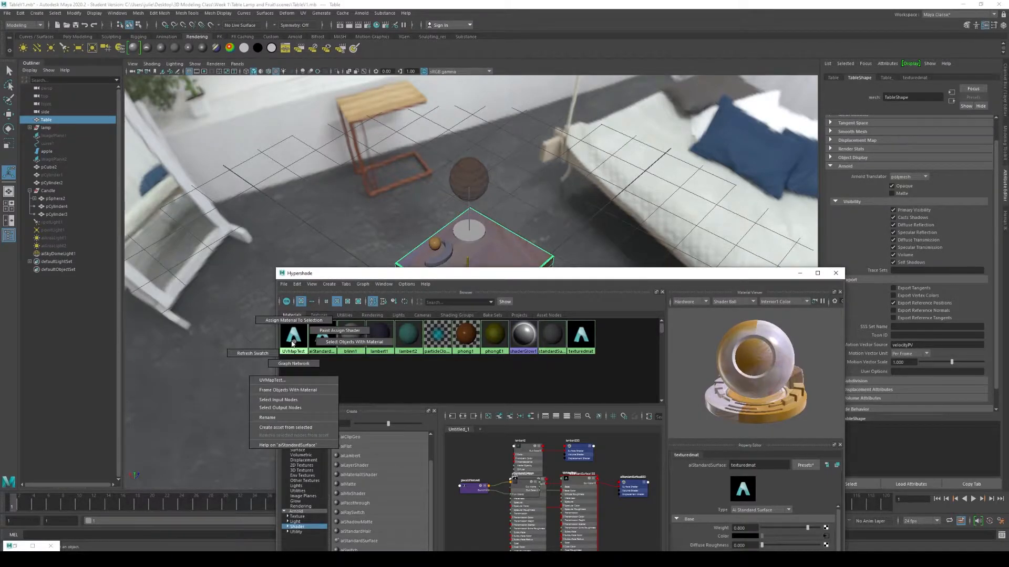
click(294, 320)
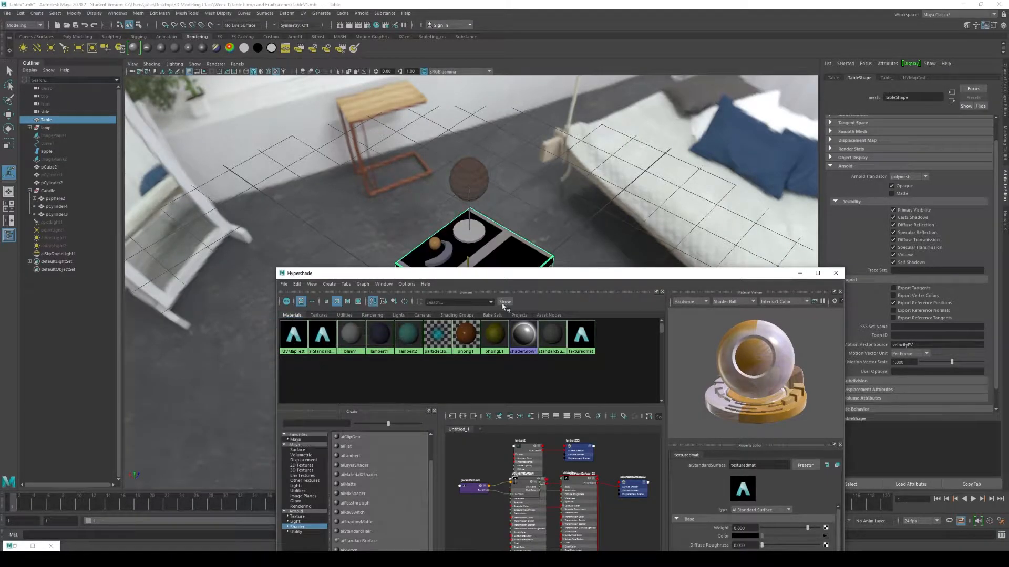
drag(751, 278, 285, 216)
scroll(445, 297, up, 2)
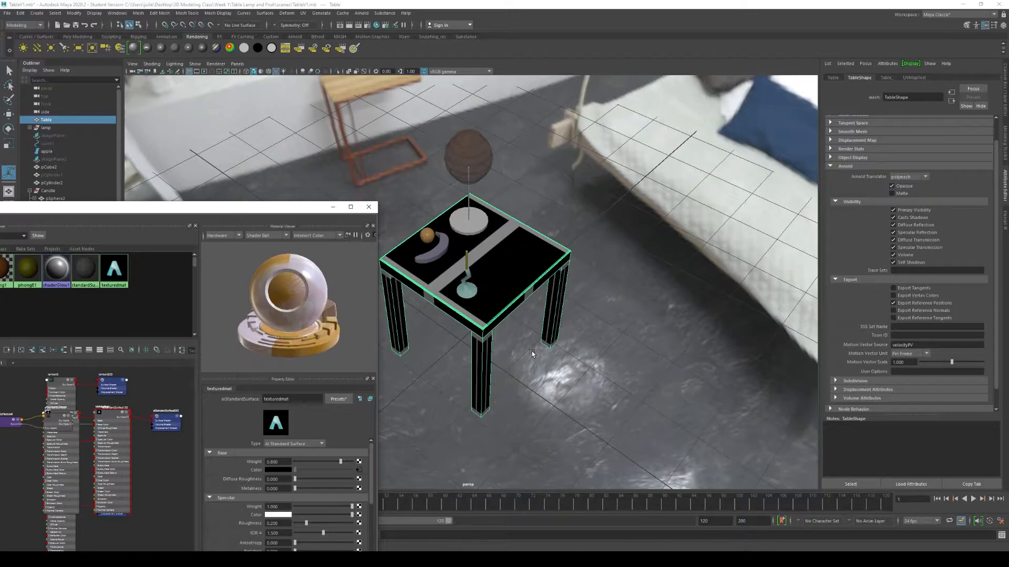
click(333, 207)
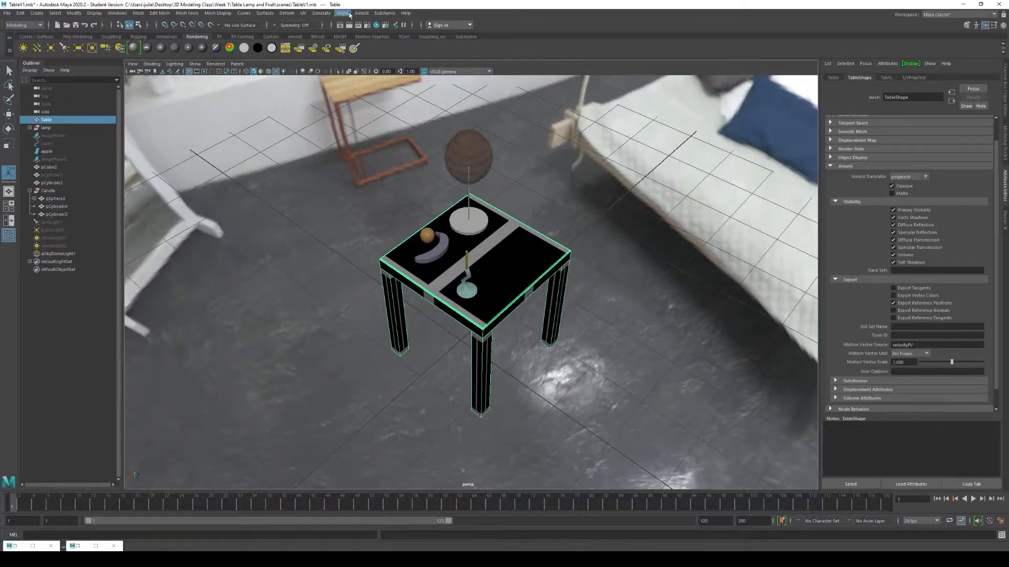
- Apply an Automatic UV projection to the table, scale its planes to about 2.0 in Z and shift them up and along Z
click(303, 14)
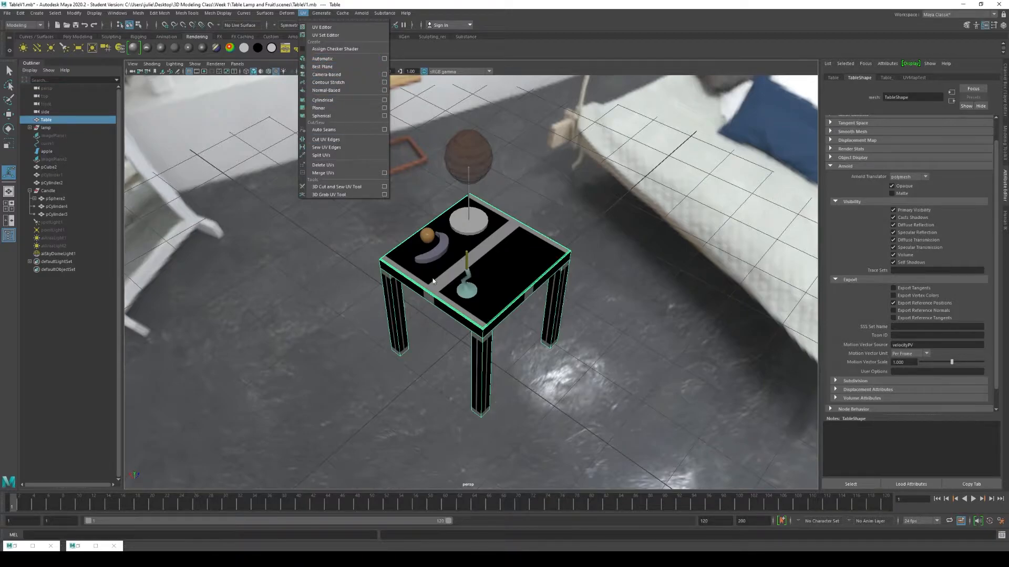
click(329, 61)
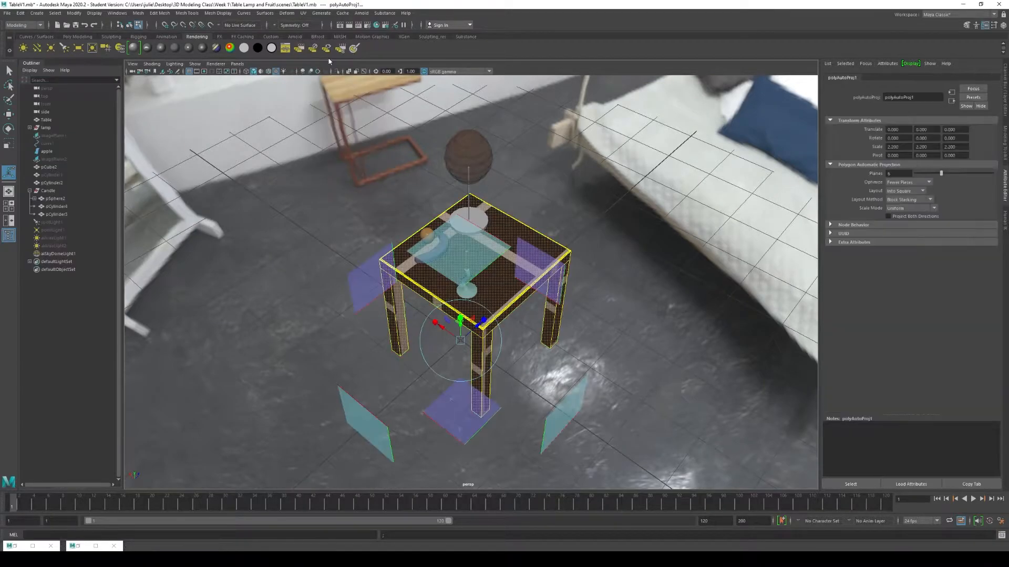
alt+drag(326, 55, 423, 114)
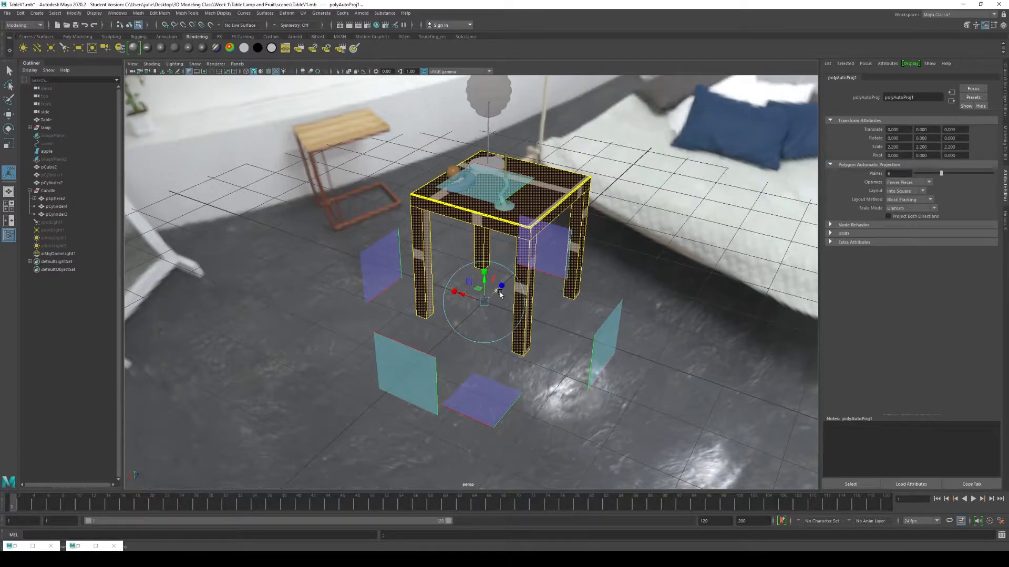
mouse_move(503, 288)
mouse_down()
mouse_move(562, 245)
mouse_move(513, 284)
mouse_move(544, 263)
mouse_move(514, 303)
mouse_up()
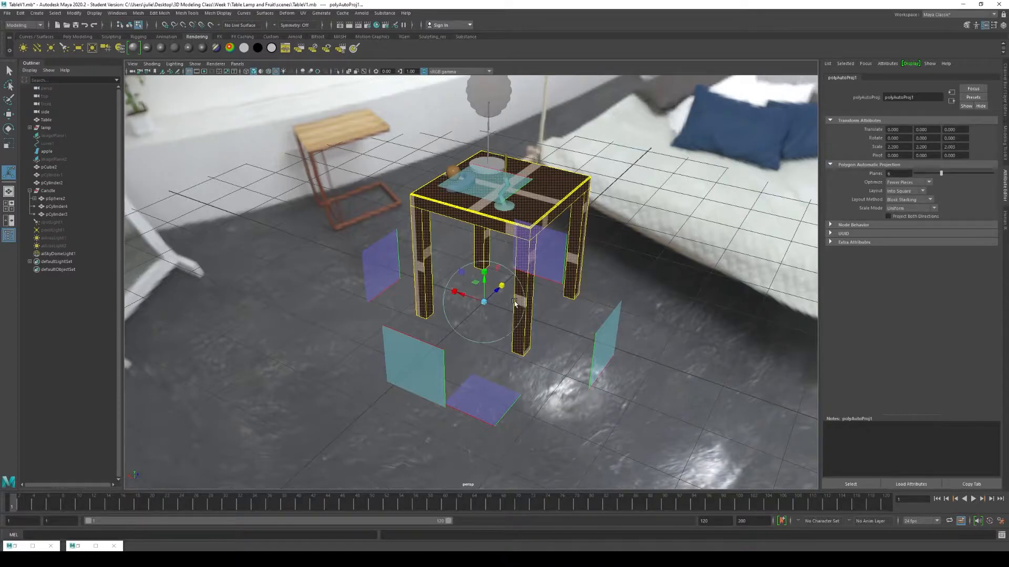
drag(485, 273, 515, 236)
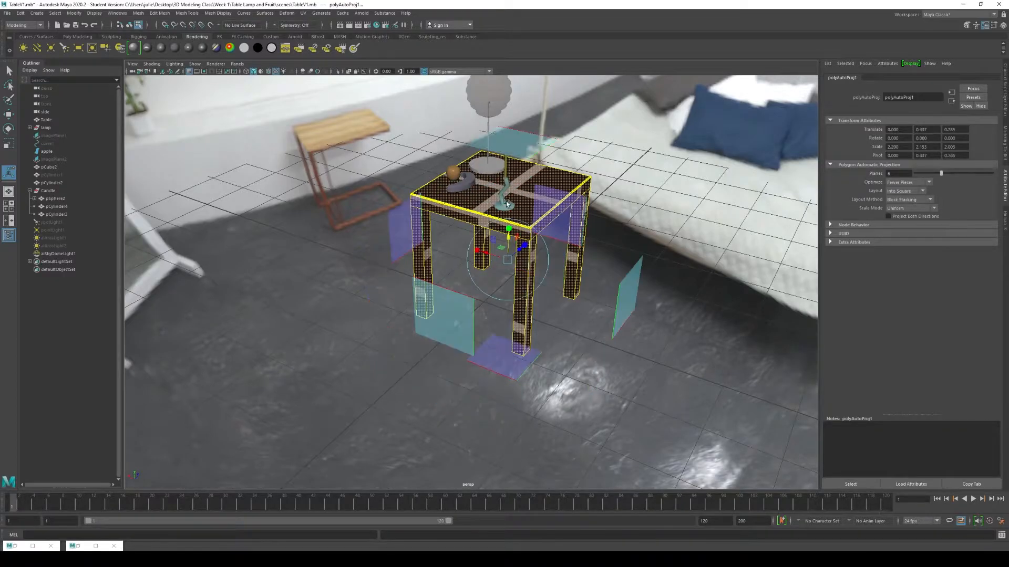
click(303, 14)
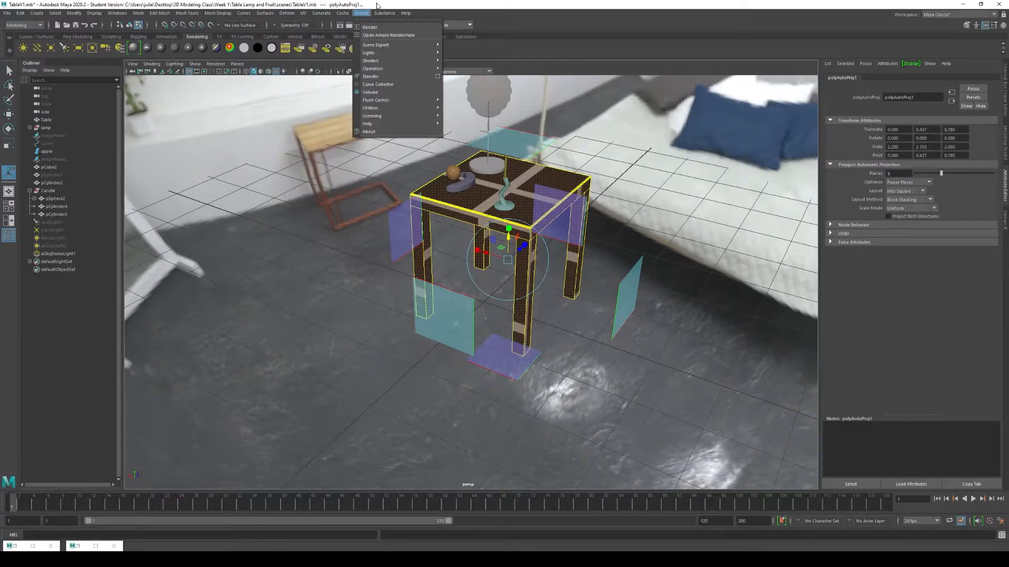
key(Escape)
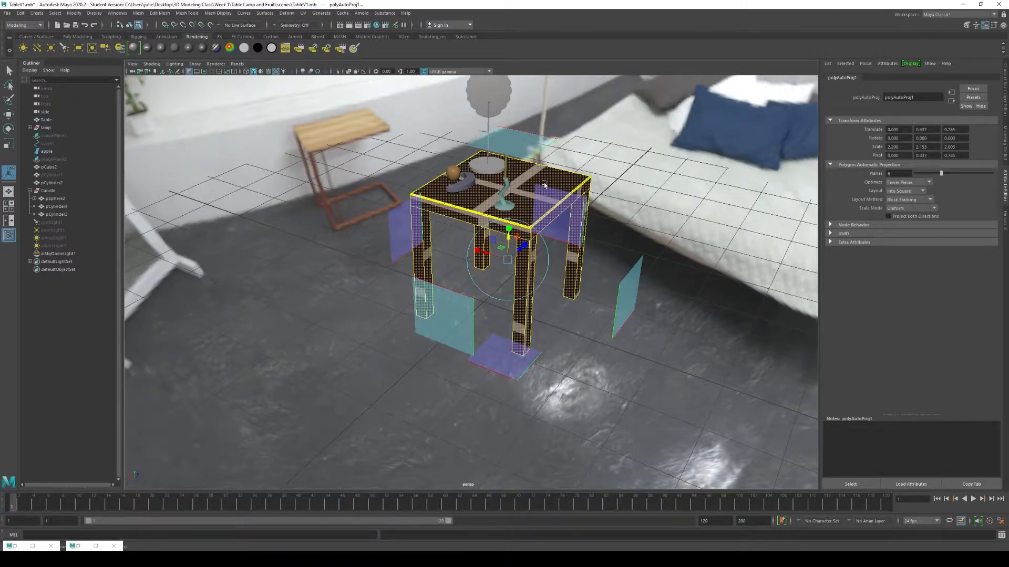
- Reselect the whole table in object mode and apply a Cylindrical UV projection to it
mouse_move(531, 173)
right_down()
mouse_move(565, 164)
mouse_move(531, 188)
mouse_move(568, 188)
right_up()
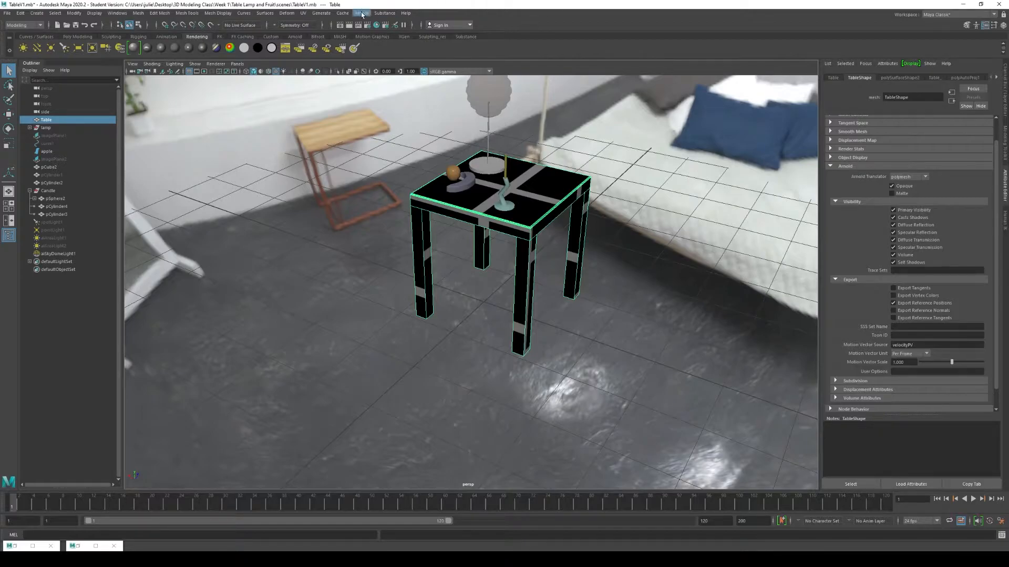
click(302, 15)
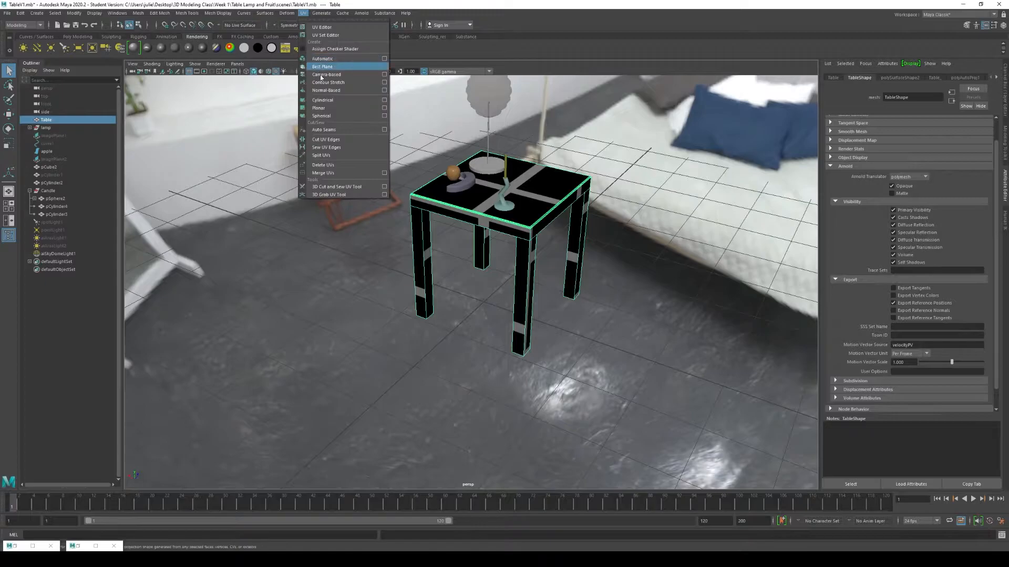
click(335, 99)
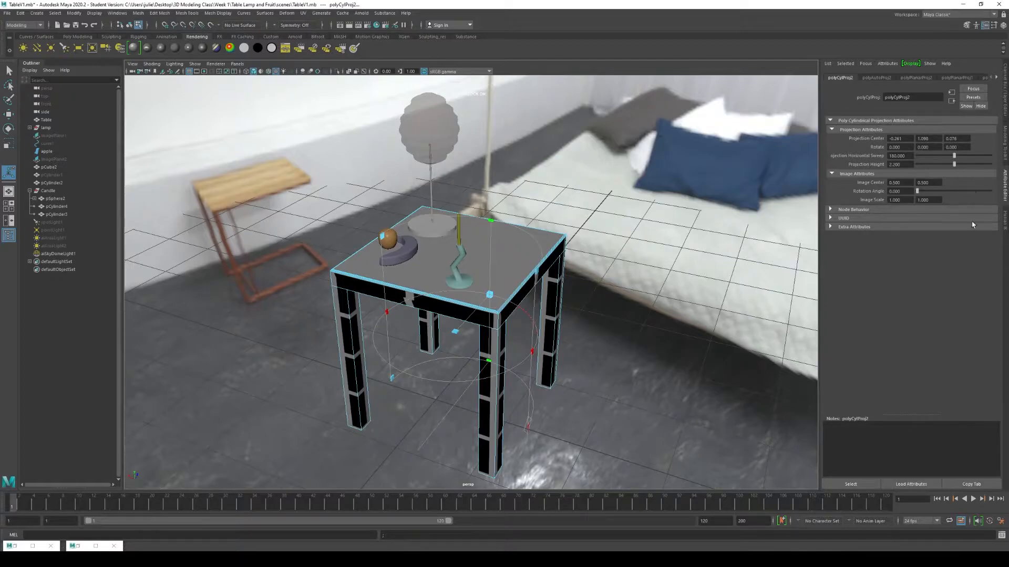
- Raise the cylindrical projection on the table and set its horizontal sweep to about 176 and its projection height to about 2.1
drag(489, 294, 496, 263)
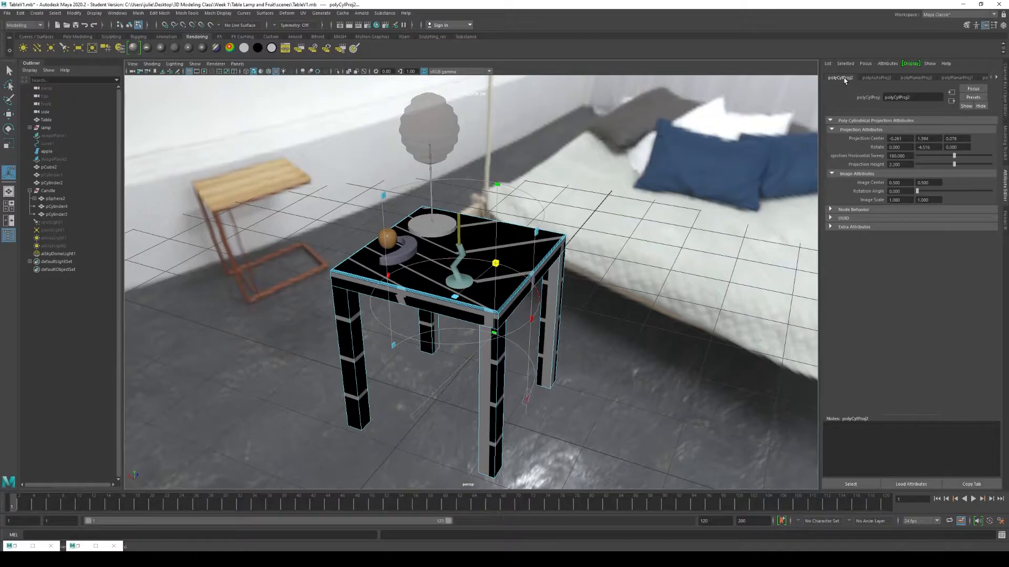
drag(953, 156, 955, 161)
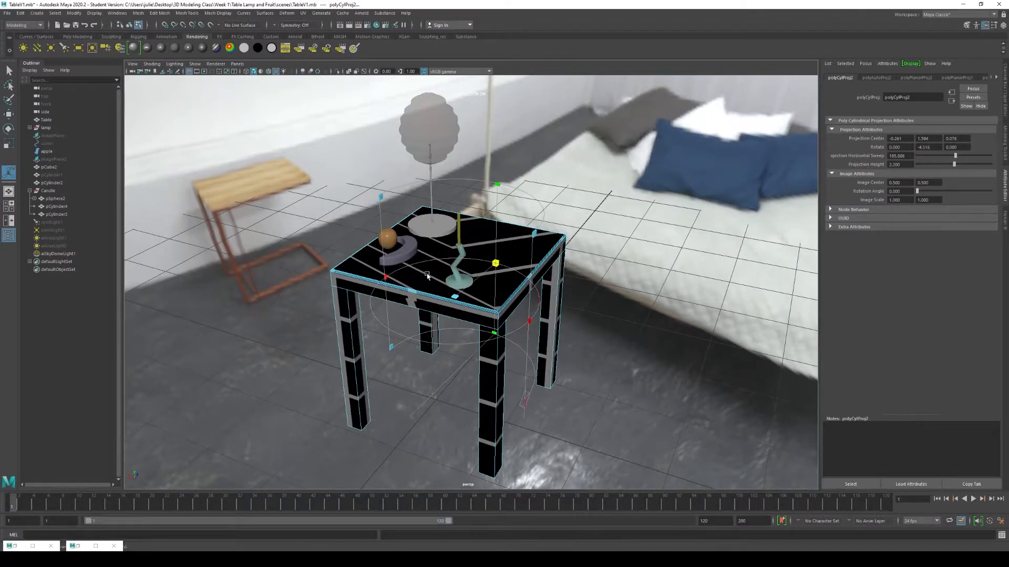
mouse_move(951, 158)
mouse_down()
mouse_move(940, 159)
mouse_move(952, 166)
mouse_up()
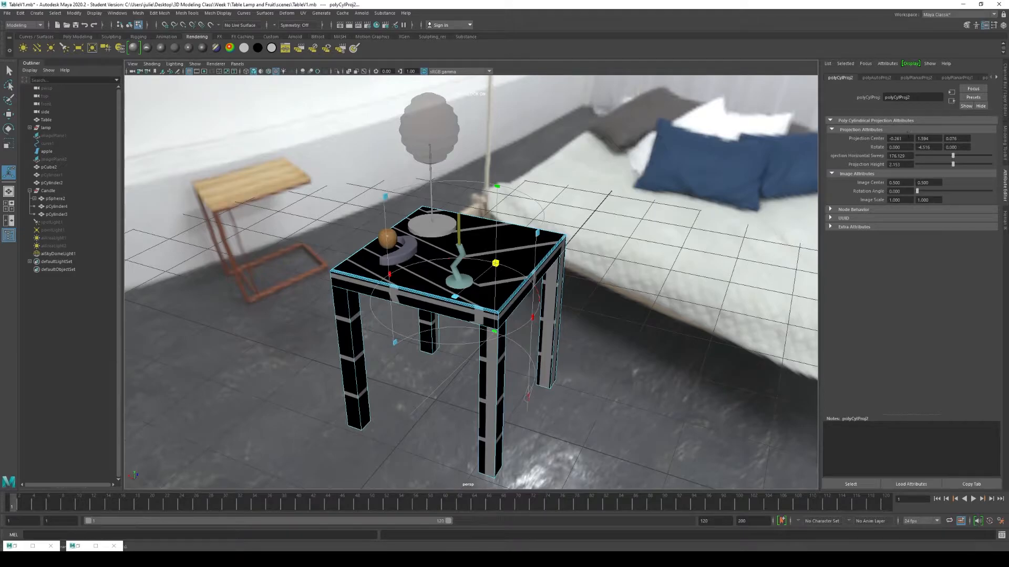
click(937, 147)
- Apply a Spherical UV projection to the table with about 182 horizontal sweep, 77.4 vertical sweep and 17.4 rotation angle
click(303, 15)
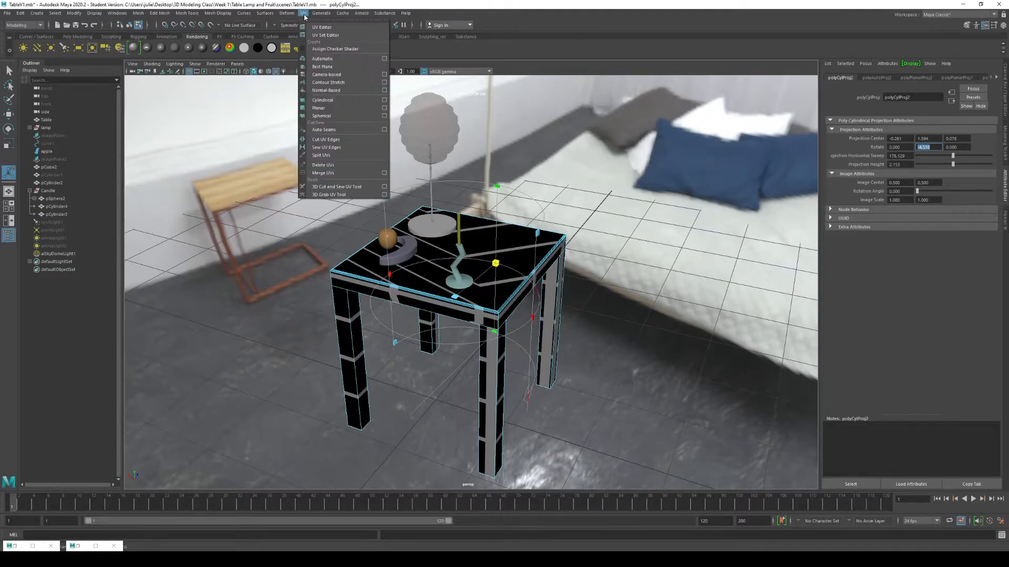
click(322, 116)
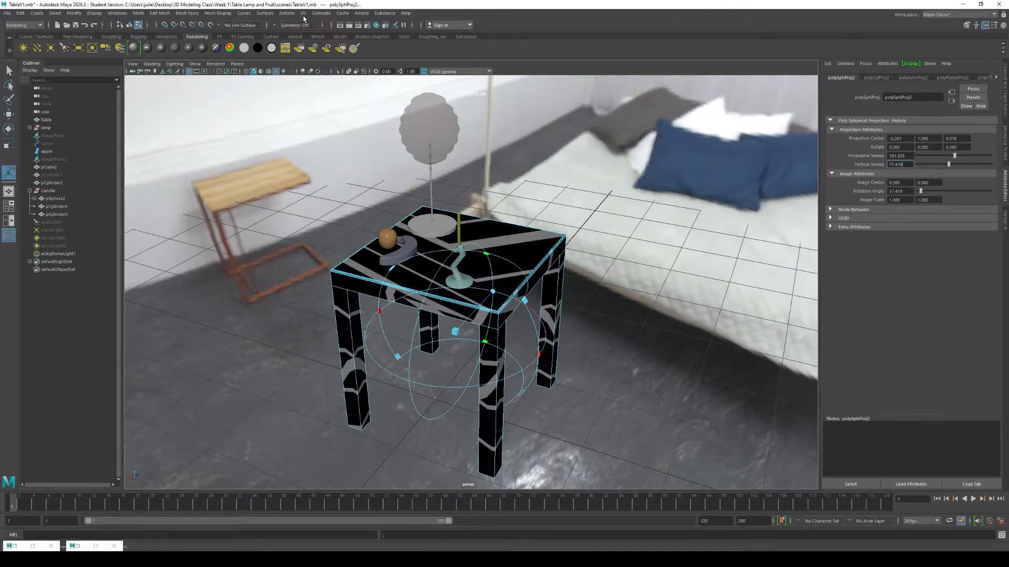
click(304, 14)
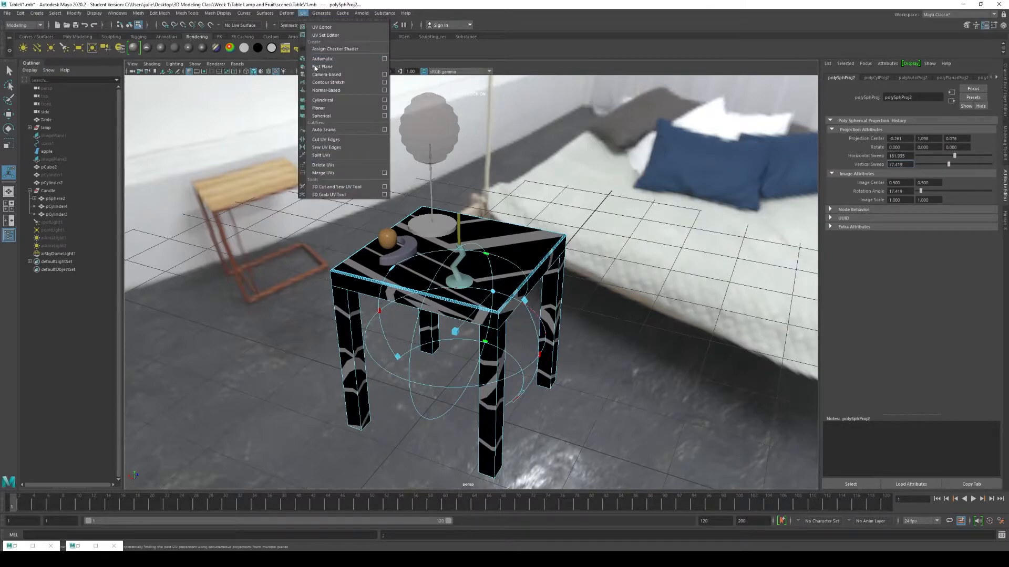
- Apply a Planar UV projection to the table with a projection width of about 1.87 and a height of about 3.4
click(319, 109)
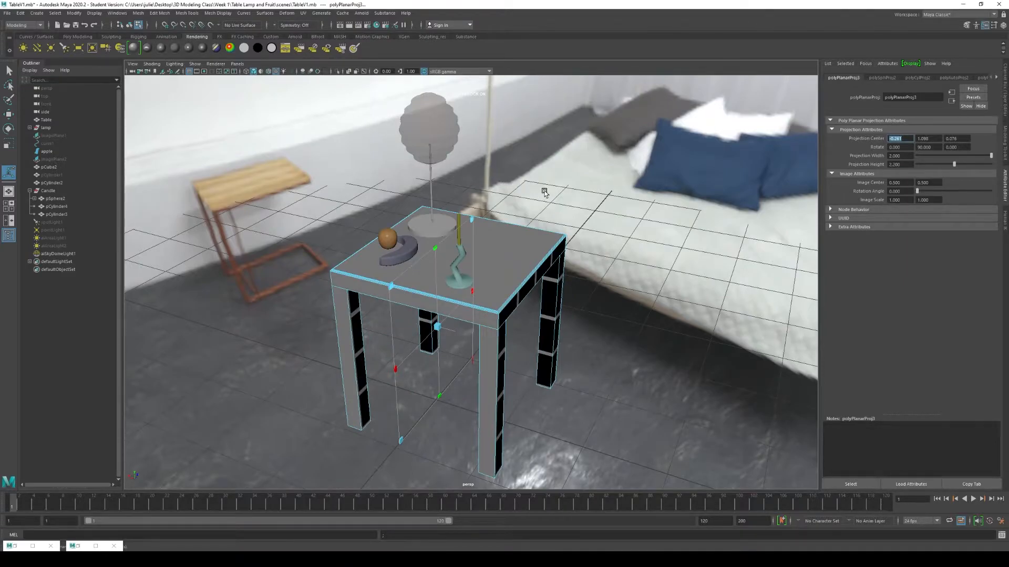
scroll(409, 258, down, 3)
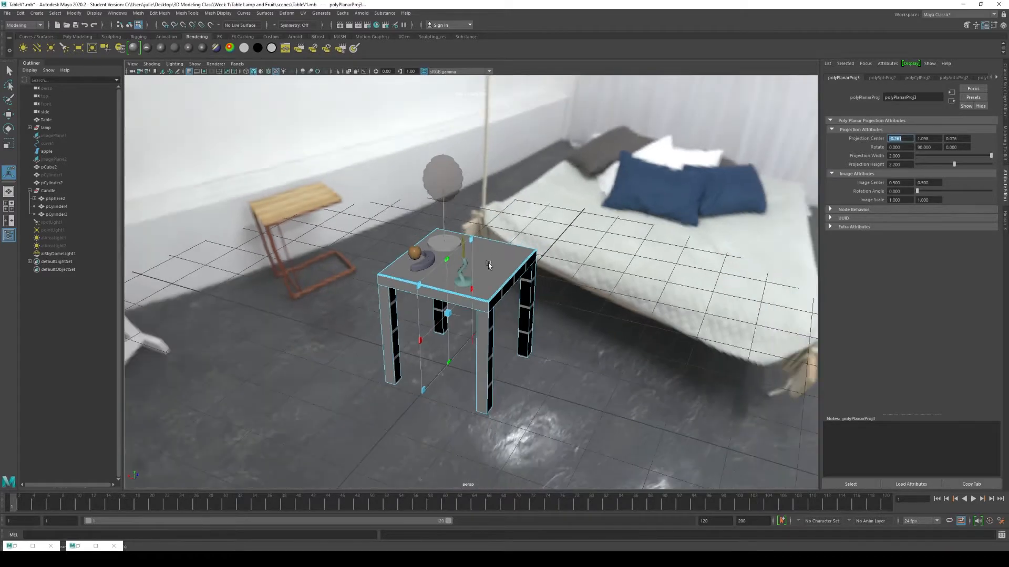
alt+drag(519, 271, 486, 259)
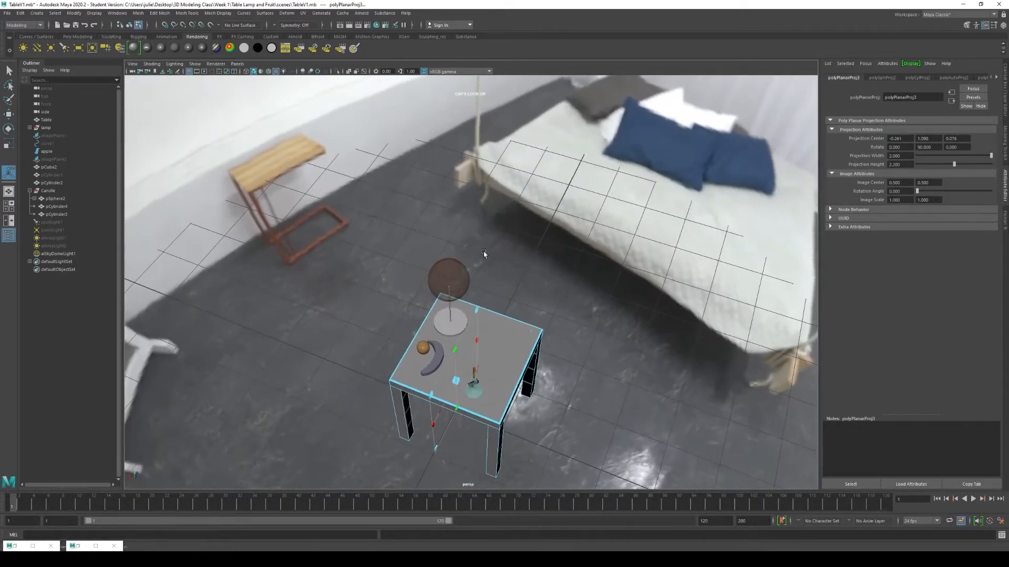
scroll(487, 263, down, 4)
alt+middle_drag(539, 304, 512, 255)
alt+drag(511, 255, 486, 243)
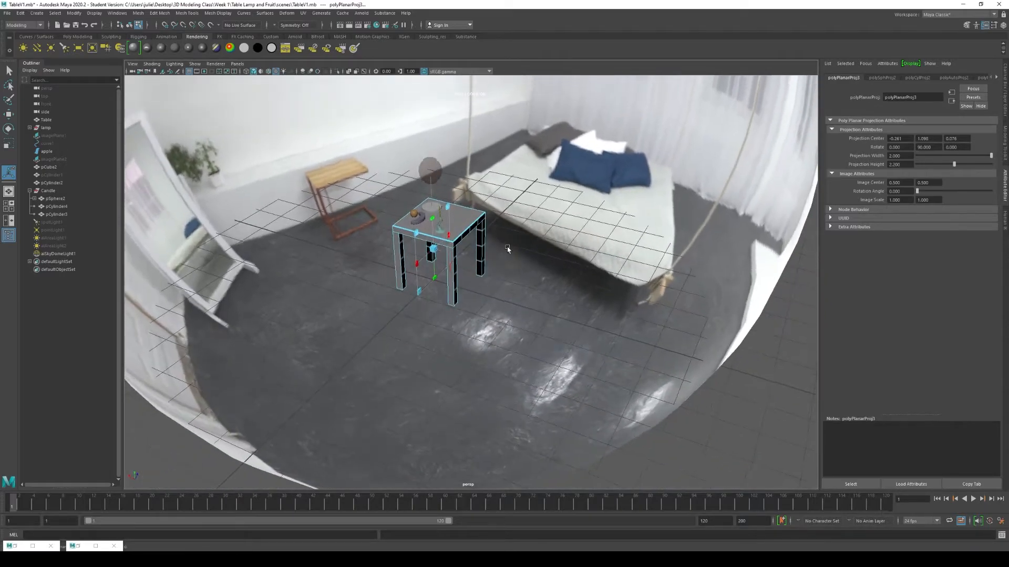
scroll(541, 270, up, 5)
alt+middle_drag(560, 265, 540, 315)
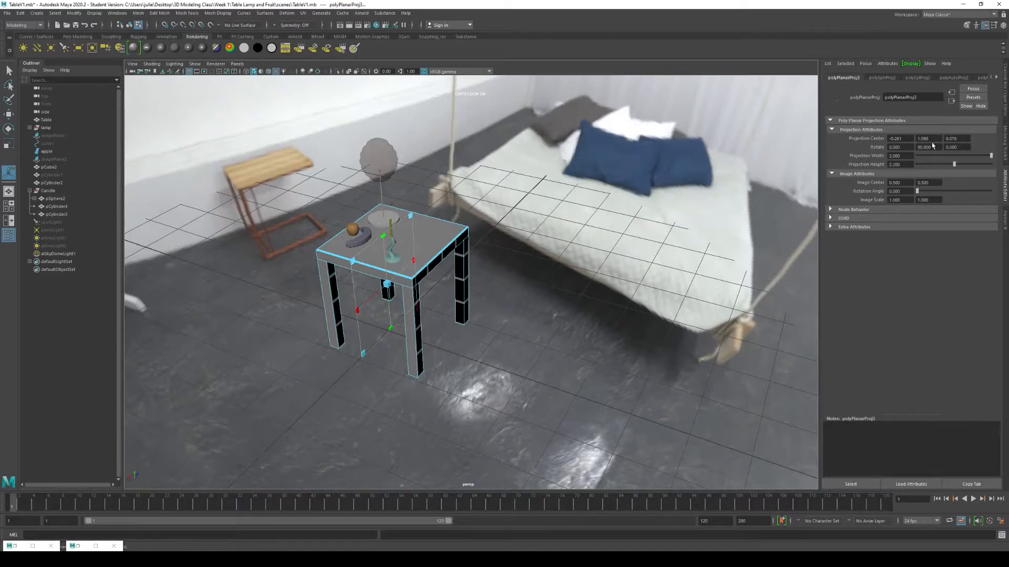
mouse_move(991, 155)
mouse_down()
mouse_move(936, 172)
mouse_move(1008, 167)
mouse_move(964, 165)
mouse_move(977, 167)
mouse_up()
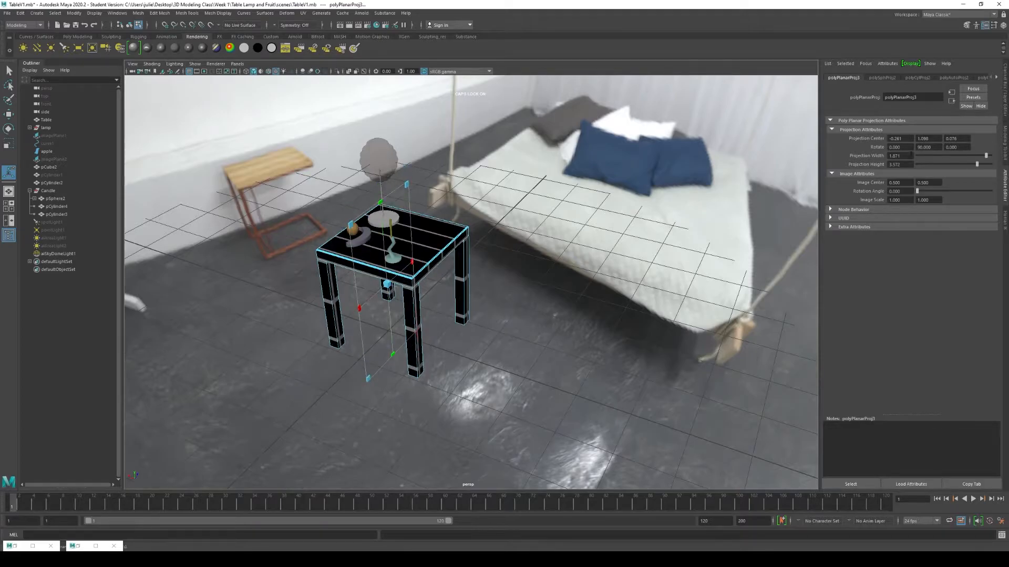
- Set the planar projection's Y rotation to 0 and shift it sideways and down to about 0.56 in Y
double_click(926, 147)
text(0)
key(Return)
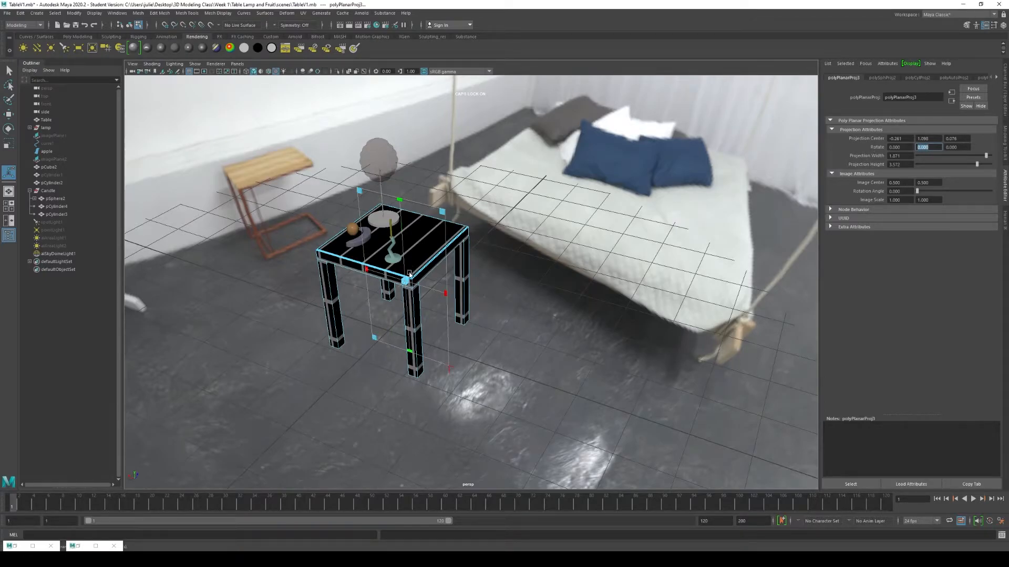
double_click(928, 138)
drag(405, 281, 359, 289)
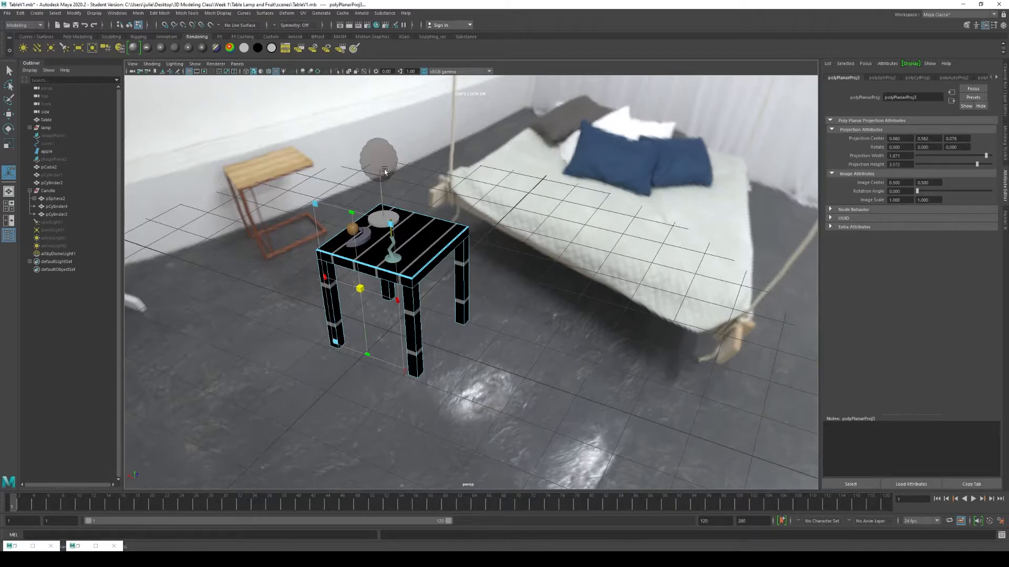
- Leave the projection manipulator and reselect the whole table in object mode
right_drag(429, 240, 479, 233)
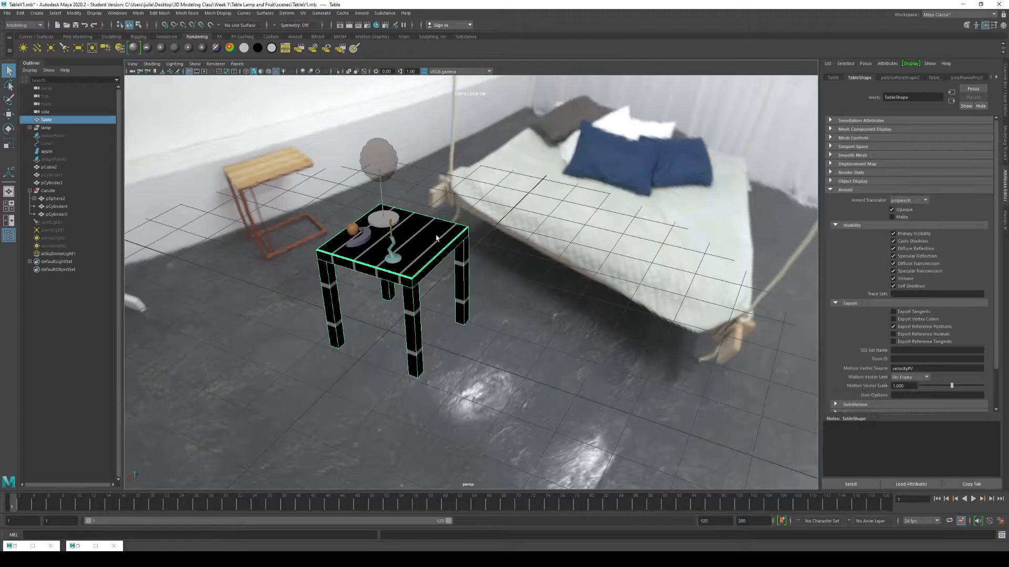
scroll(450, 225, up, 2)
alt+middle_drag(450, 224, 516, 287)
scroll(516, 287, up, 3)
scroll(531, 319, down, 1)
scroll(535, 299, down, 2)
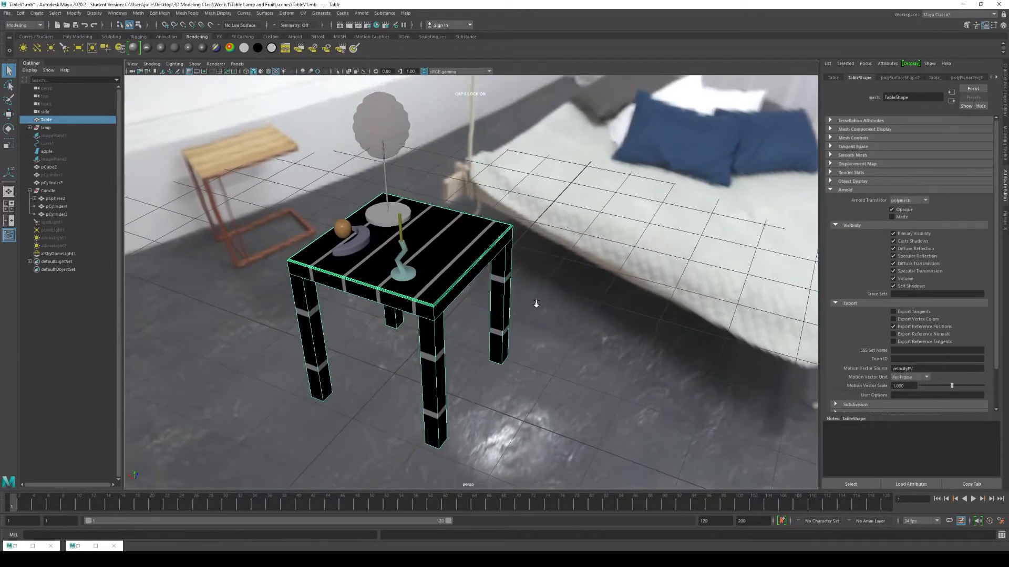
- Review the table's planar projection node, then delete the table's construction history
click(834, 77)
click(962, 77)
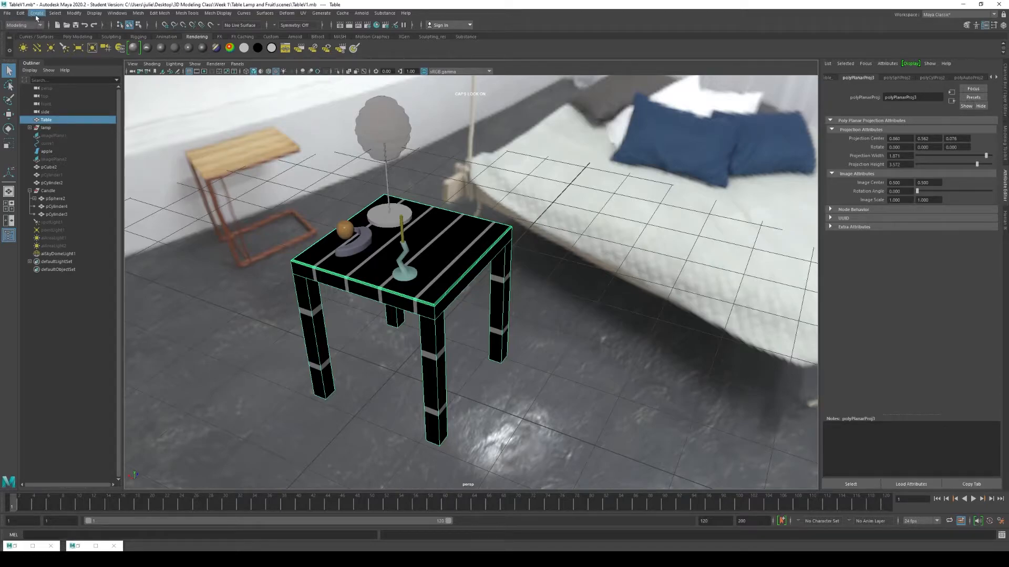
click(21, 14)
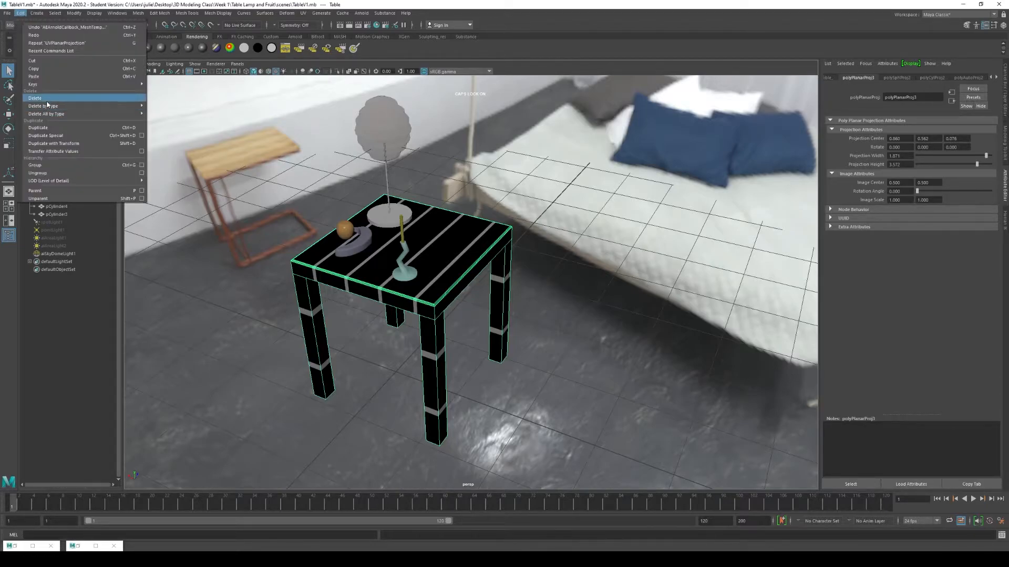
mouse_move(49, 108)
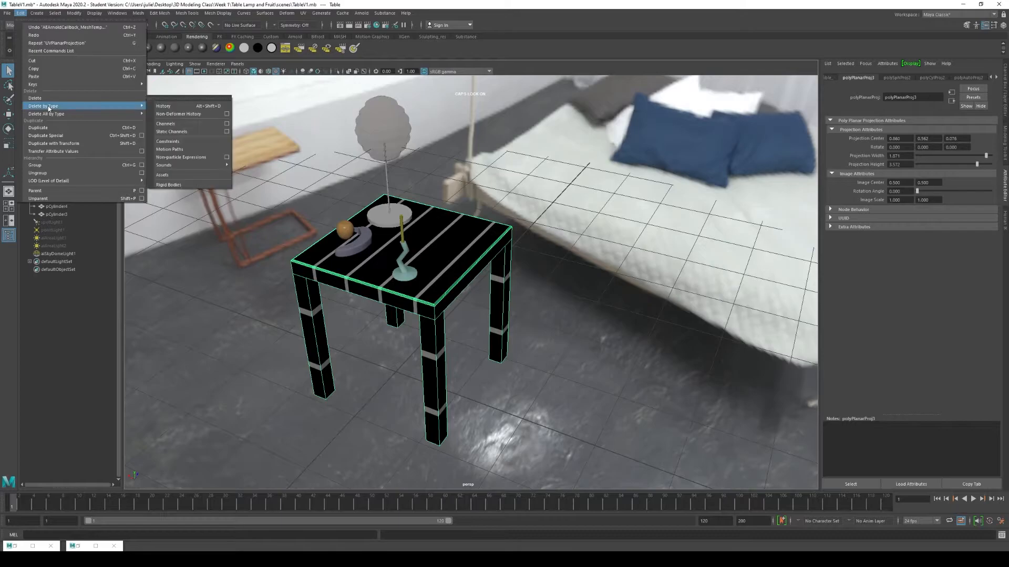
click(171, 106)
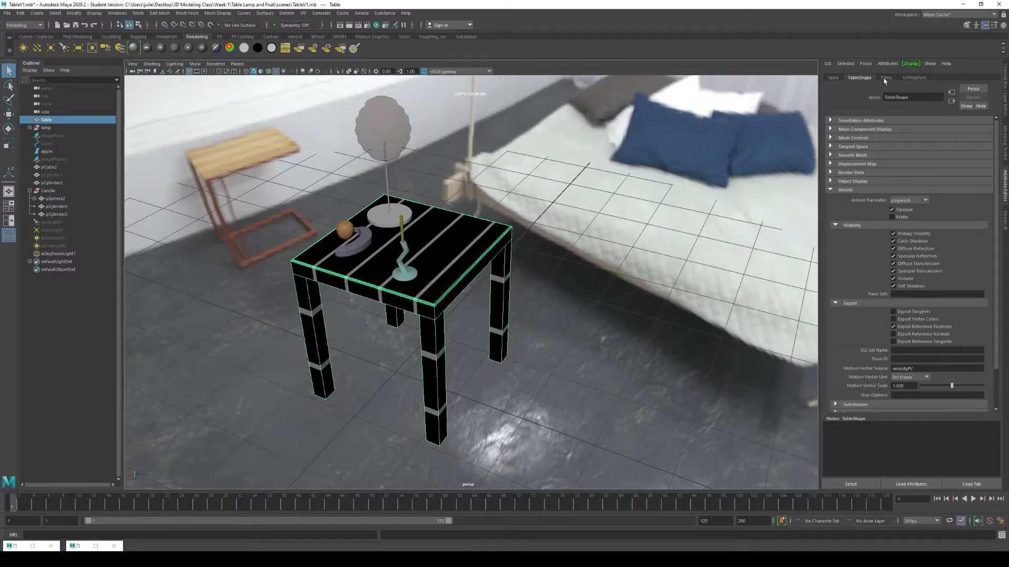
- Check which nodes remain on the table: its transform, shape, display layer and UVMapTest material
click(834, 78)
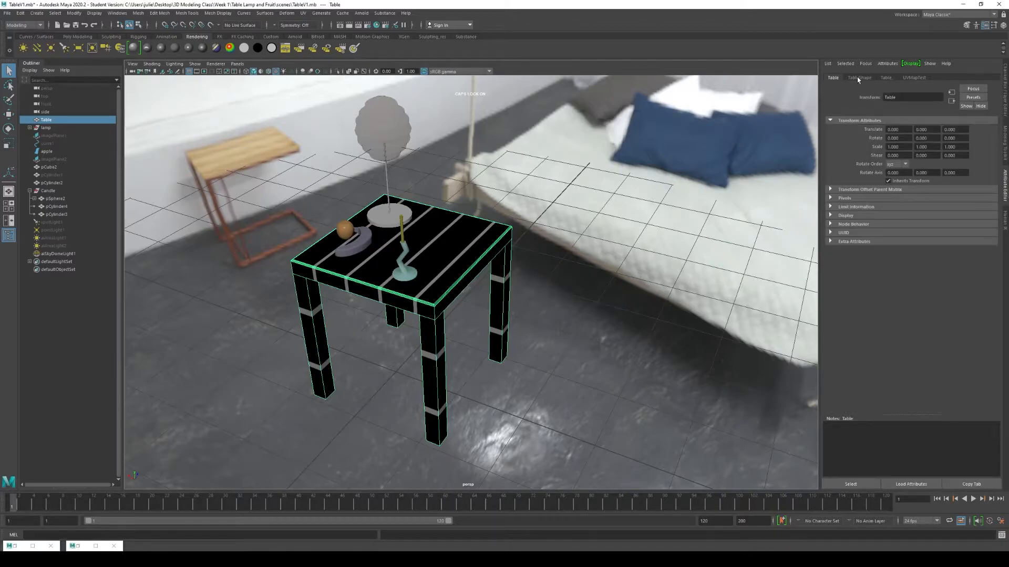
click(858, 77)
click(885, 79)
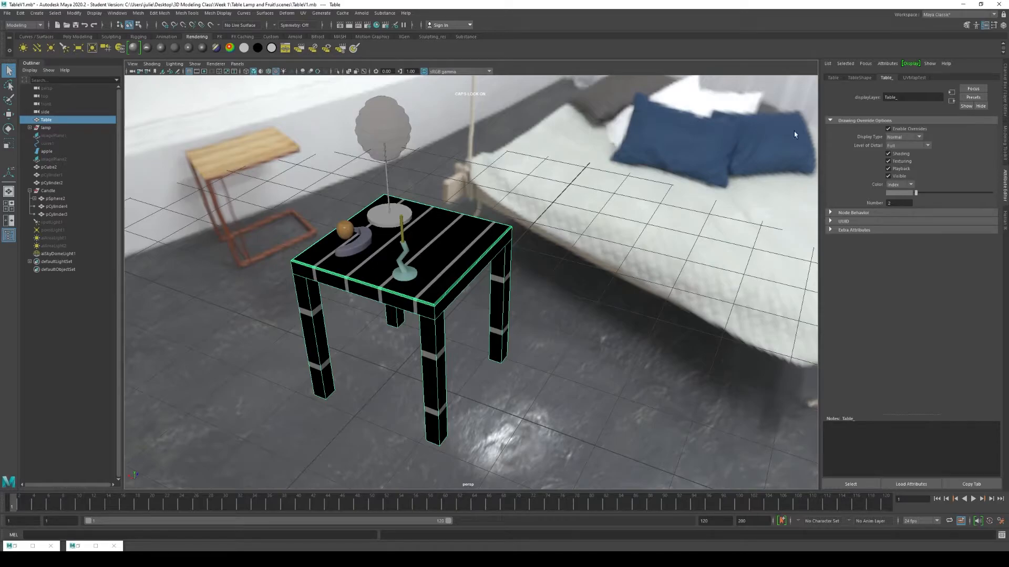
click(834, 78)
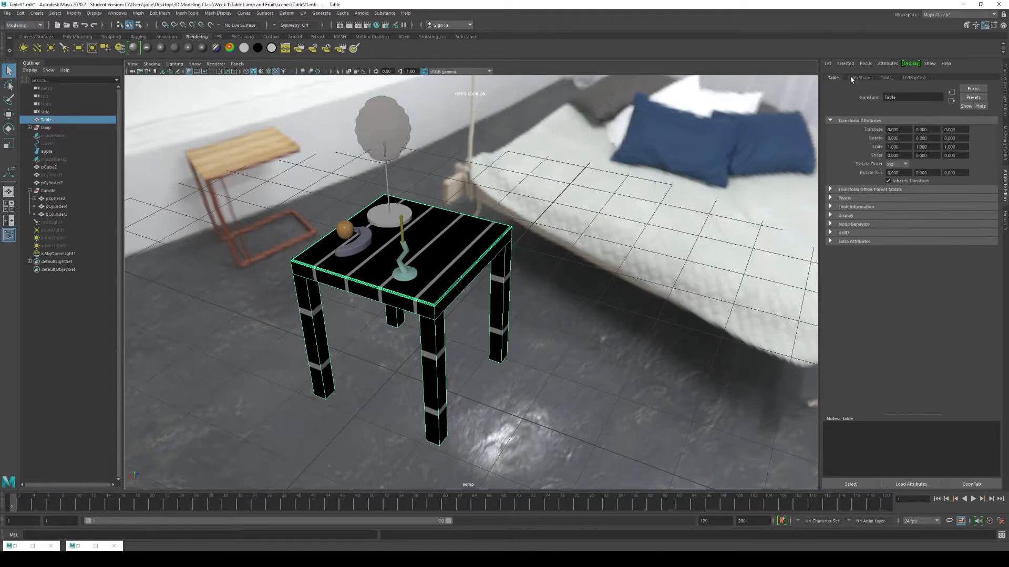
click(853, 78)
click(885, 78)
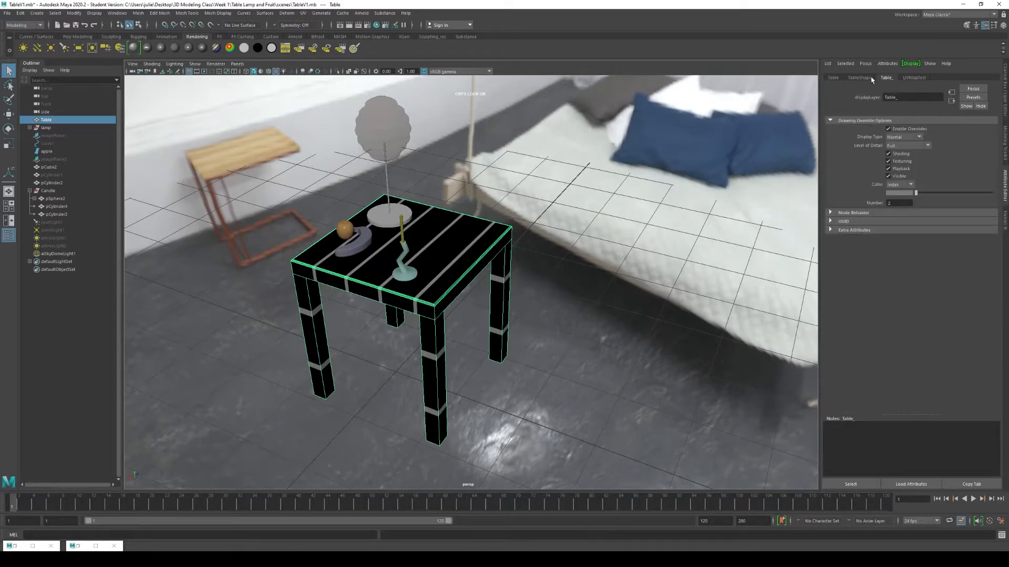
click(858, 78)
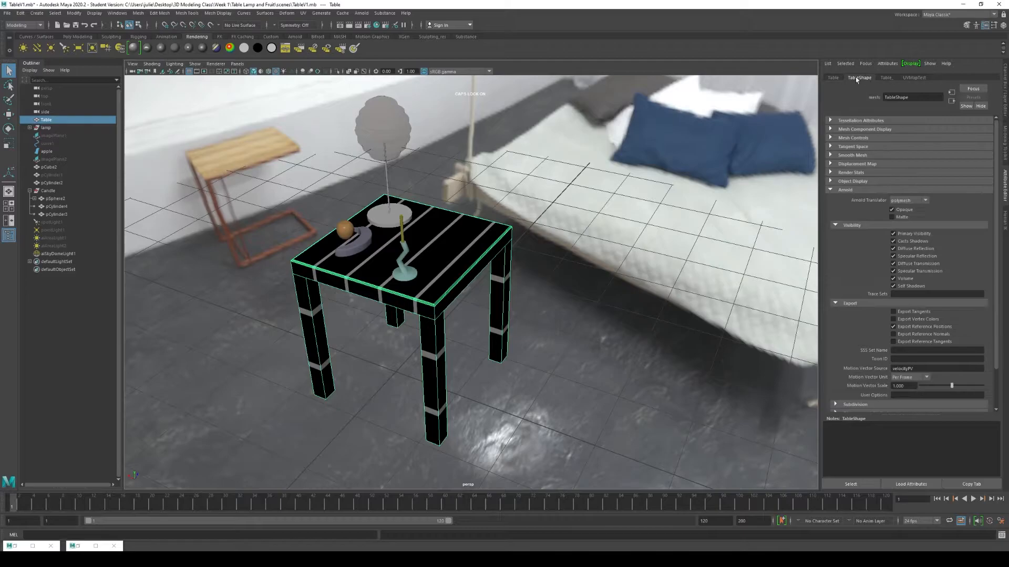
click(915, 78)
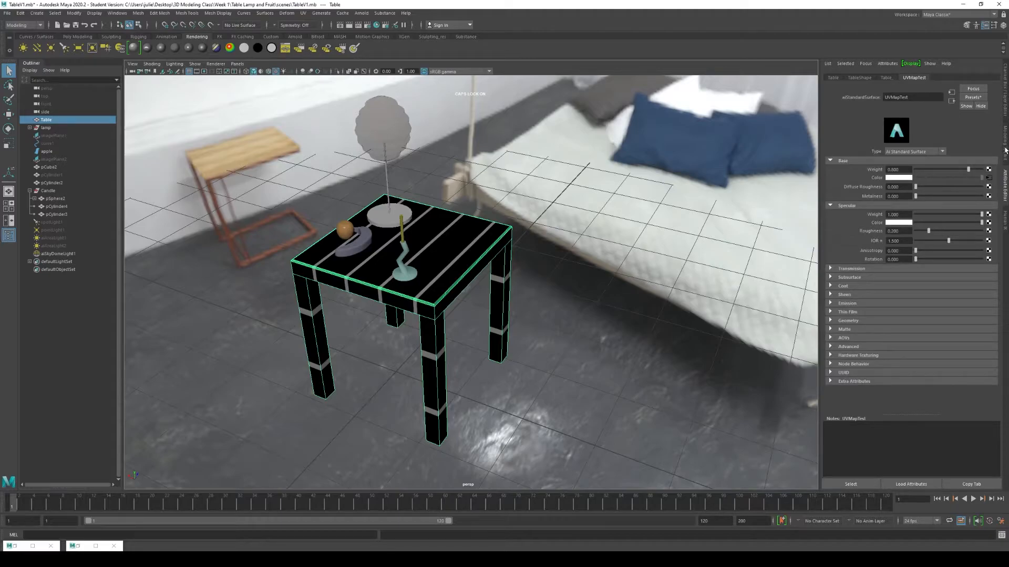
- Open the UV Editor for the table and arrange it side by side with the UV Toolkit
key(Caps_Lock)
click(303, 13)
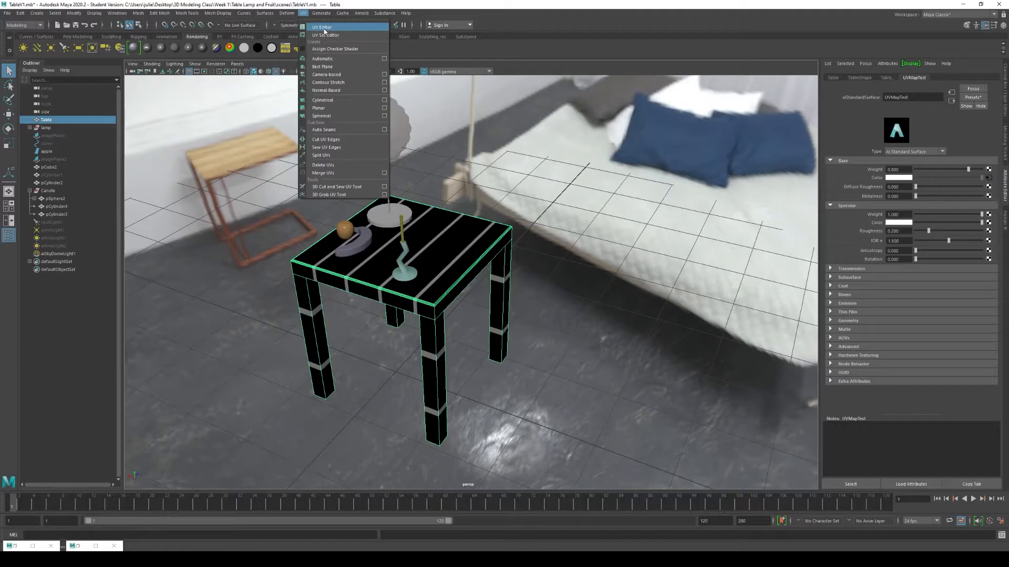
click(324, 27)
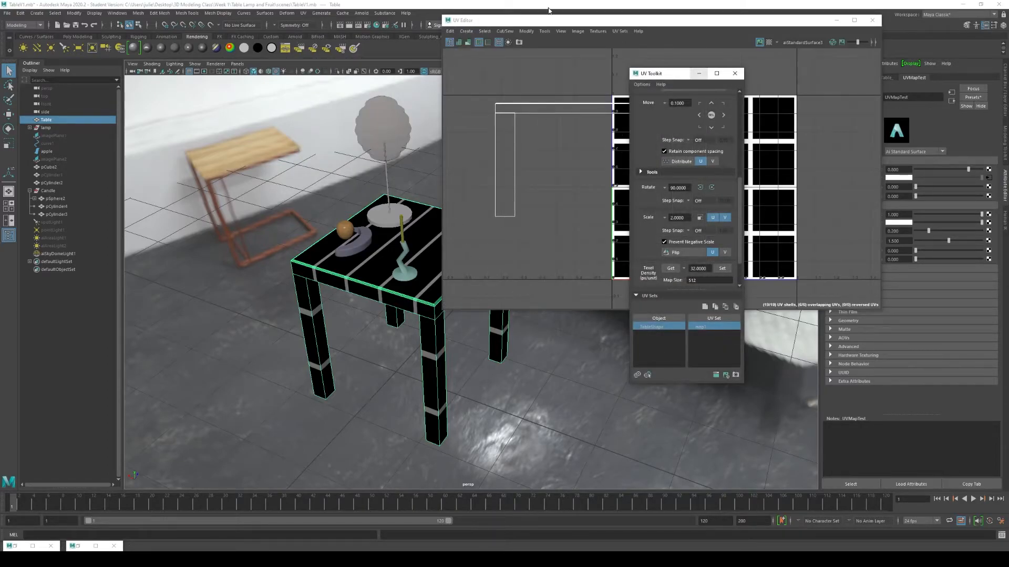
drag(666, 74, 364, 33)
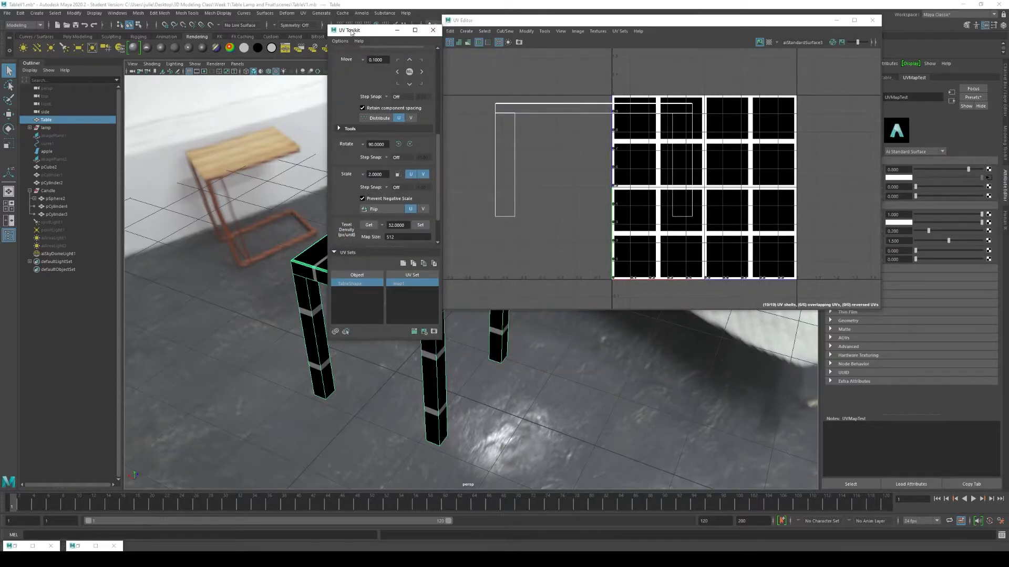
drag(351, 31, 734, 143)
drag(680, 24, 506, 146)
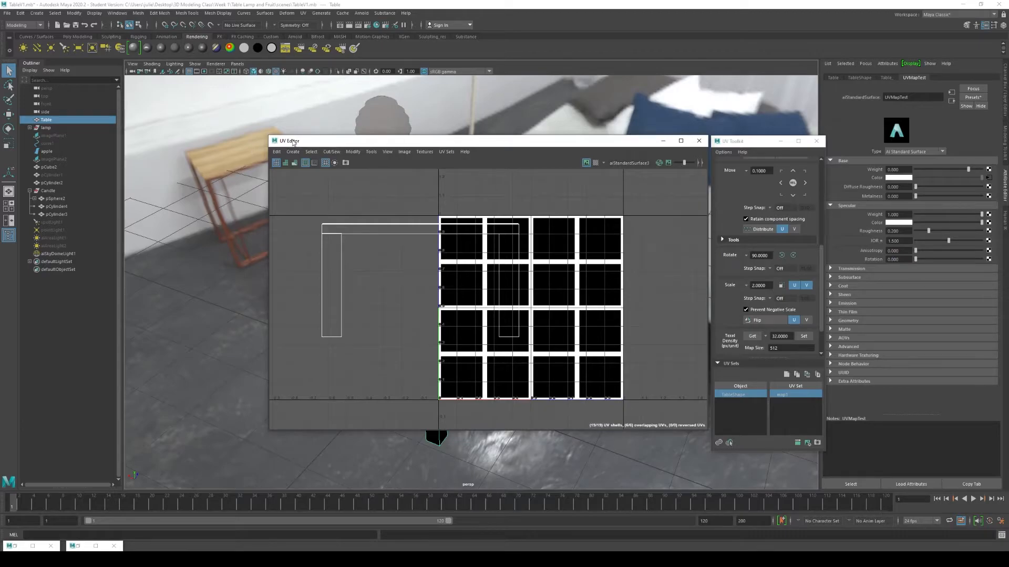
- Shrink and reposition the UV Editor so that the table is fully visible beside it in the viewport
click(117, 14)
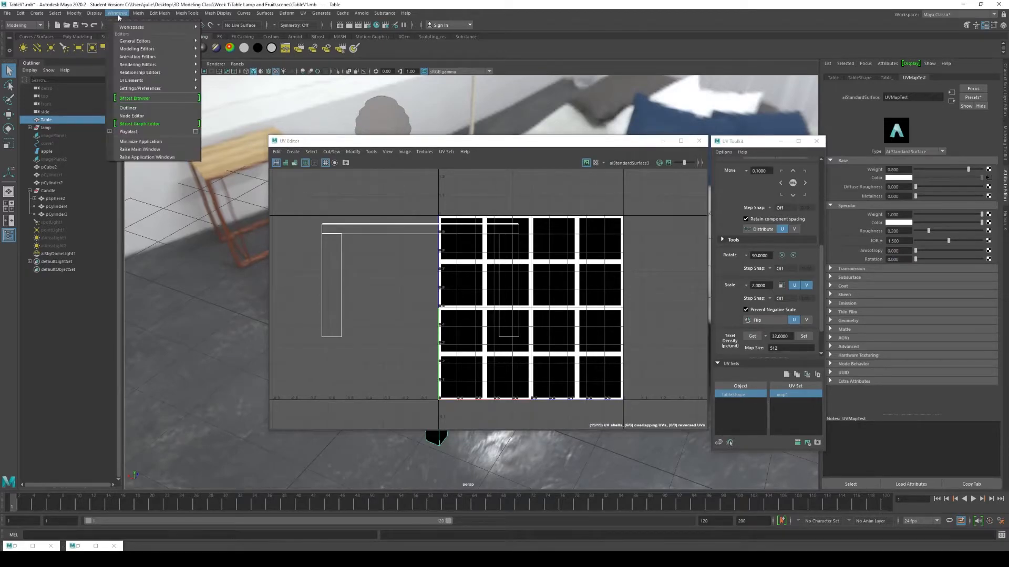
mouse_move(158, 49)
click(644, 142)
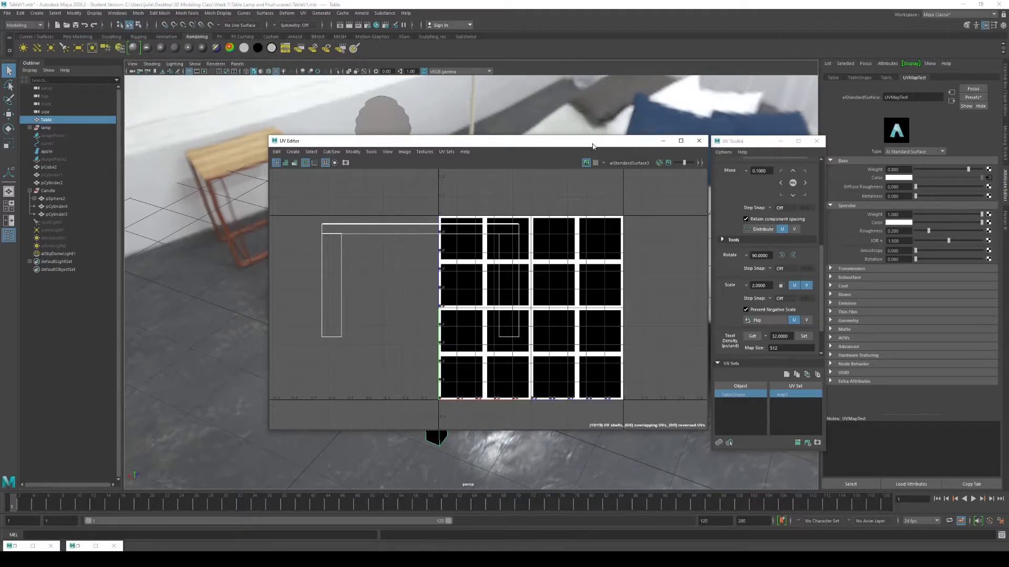
drag(572, 142, 387, 94)
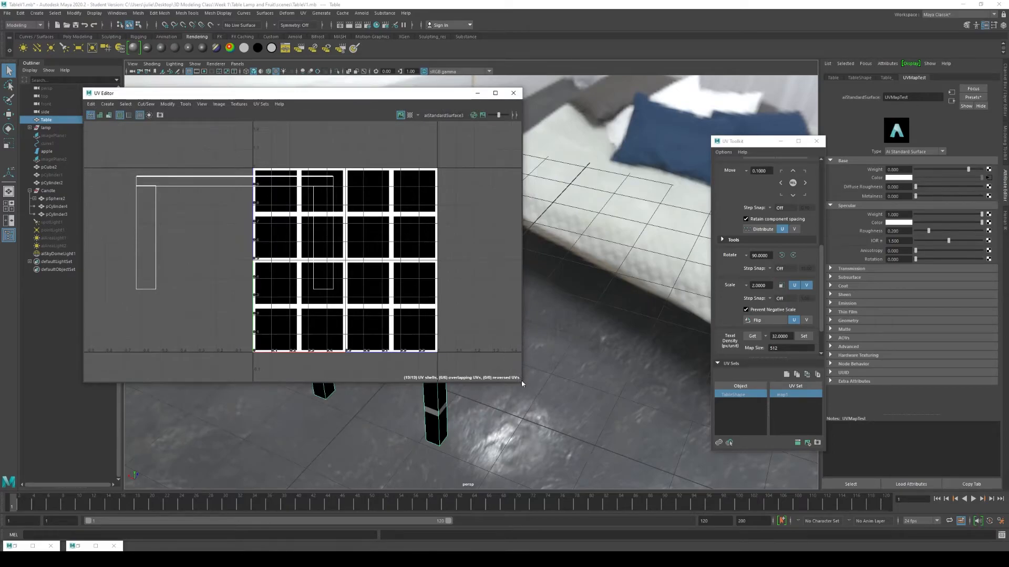
drag(521, 382, 400, 303)
alt+middle_drag(556, 334, 634, 346)
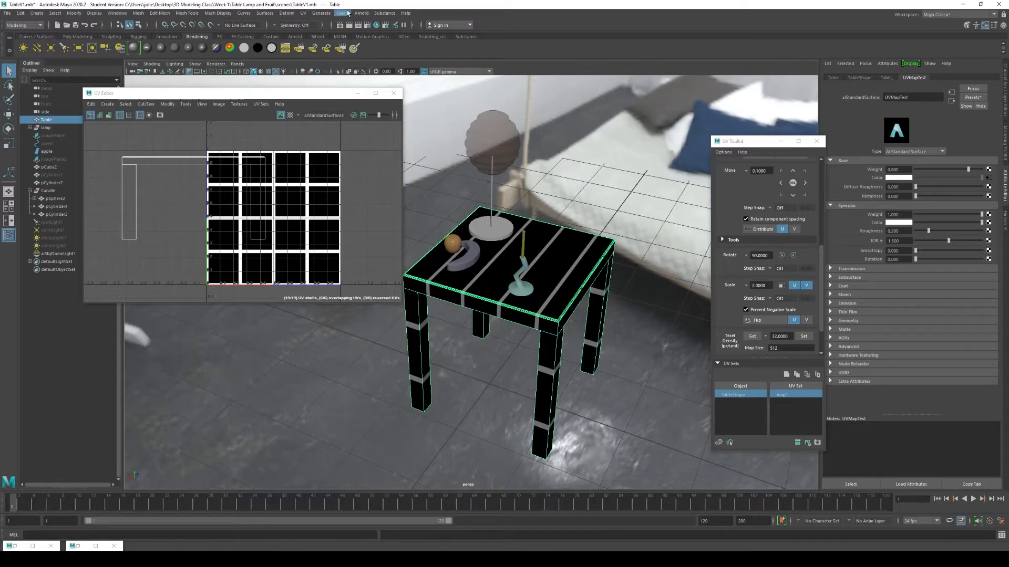
- Apply an Automatic UV projection to the table and examine the resulting shell layout in the UV Editor
click(306, 14)
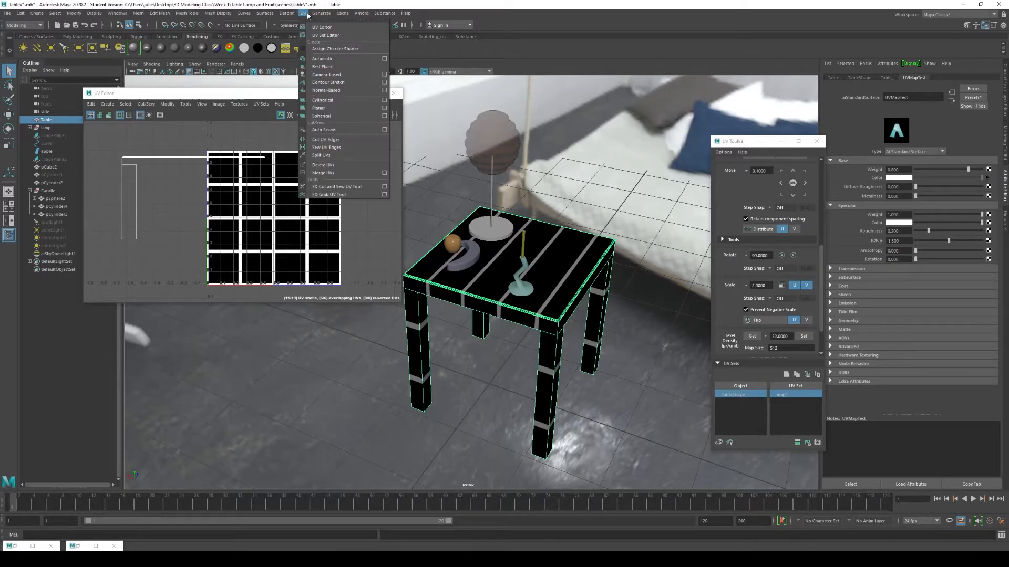
click(326, 60)
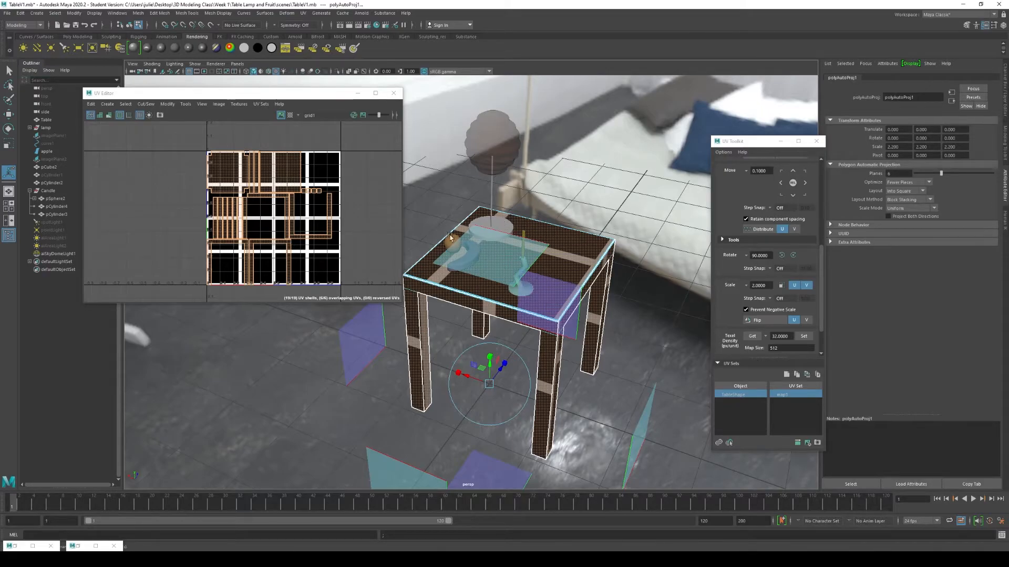
scroll(252, 163, up, 3)
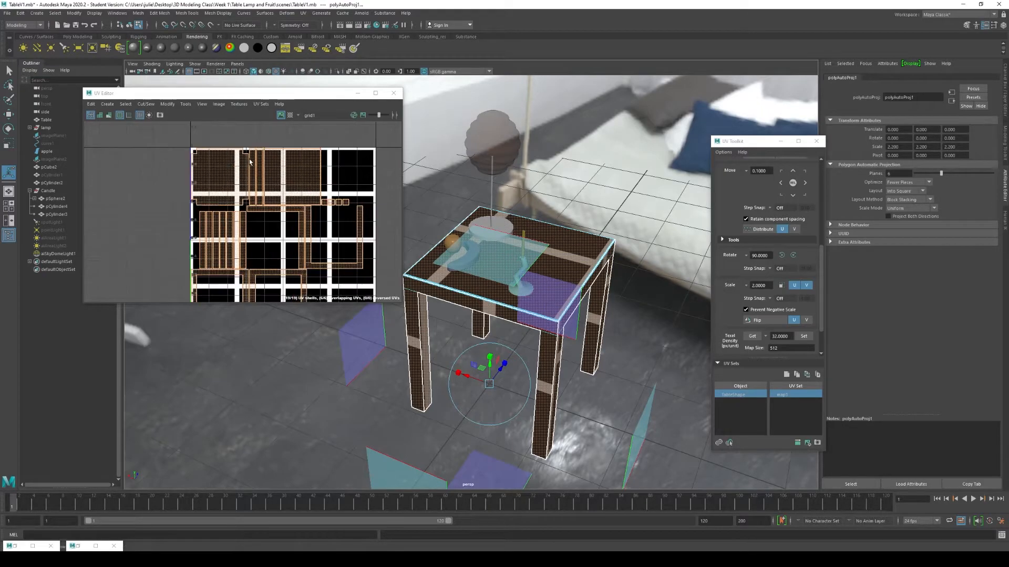
scroll(319, 172, down, 2)
alt+middle_drag(328, 179, 260, 153)
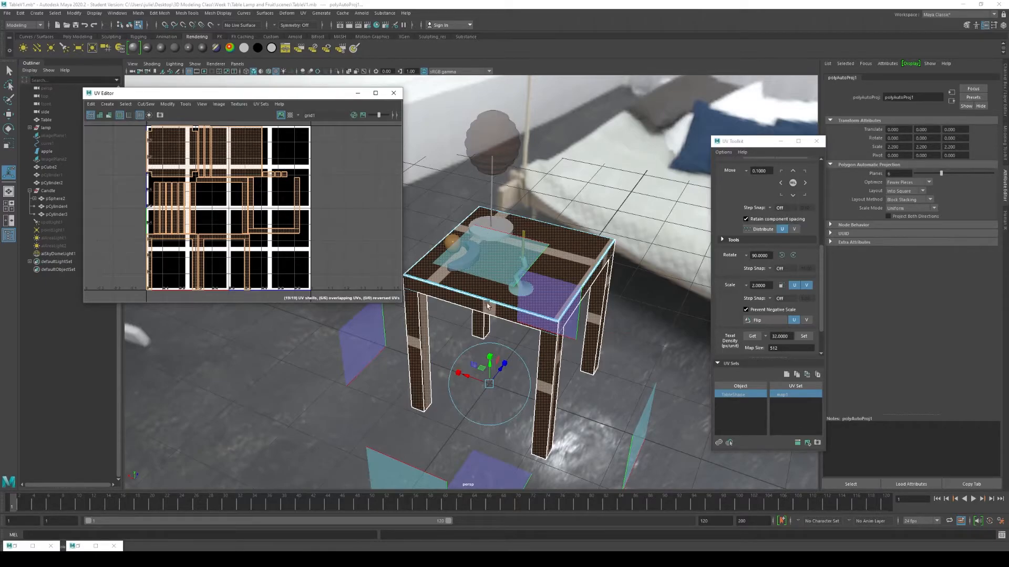
- Select individual UV shells in the UV Editor, including the tabletop and its front edge, to match them to the table's faces
click(239, 159)
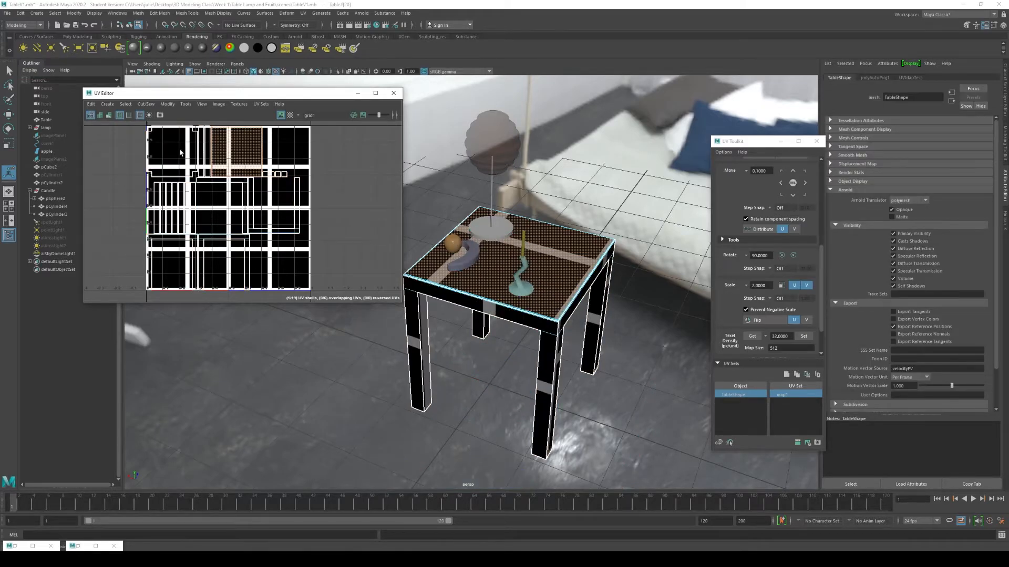
click(248, 199)
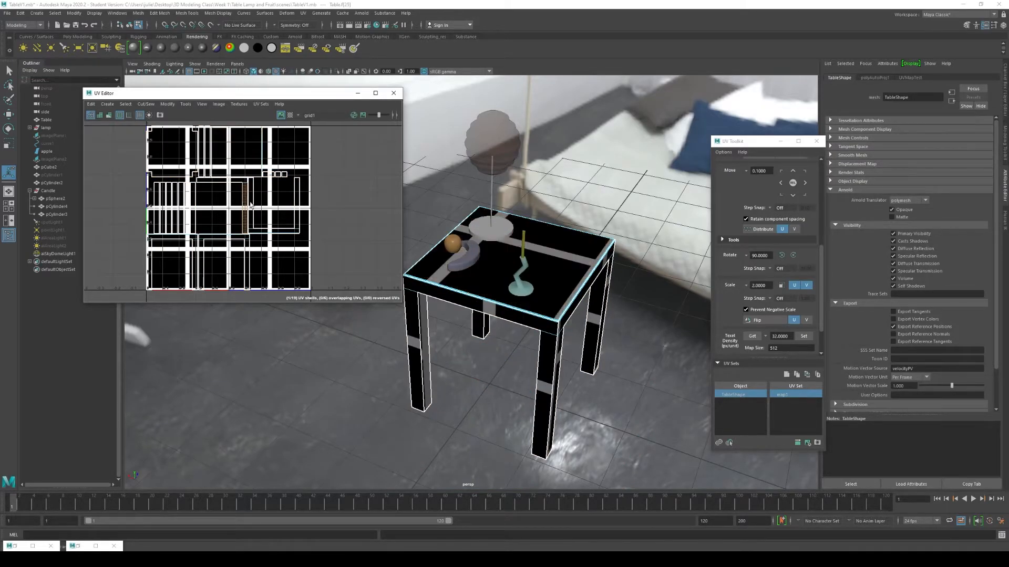
click(260, 231)
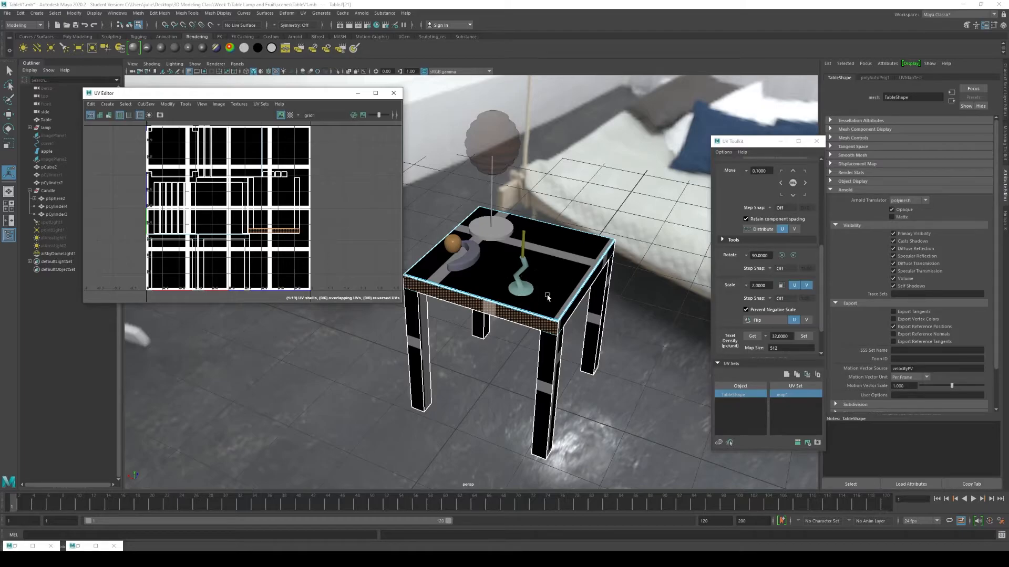
- Switch to UV shell selection and move the tabletop's shell down and slightly right in the layout to shift the grid lines on it
click(234, 140)
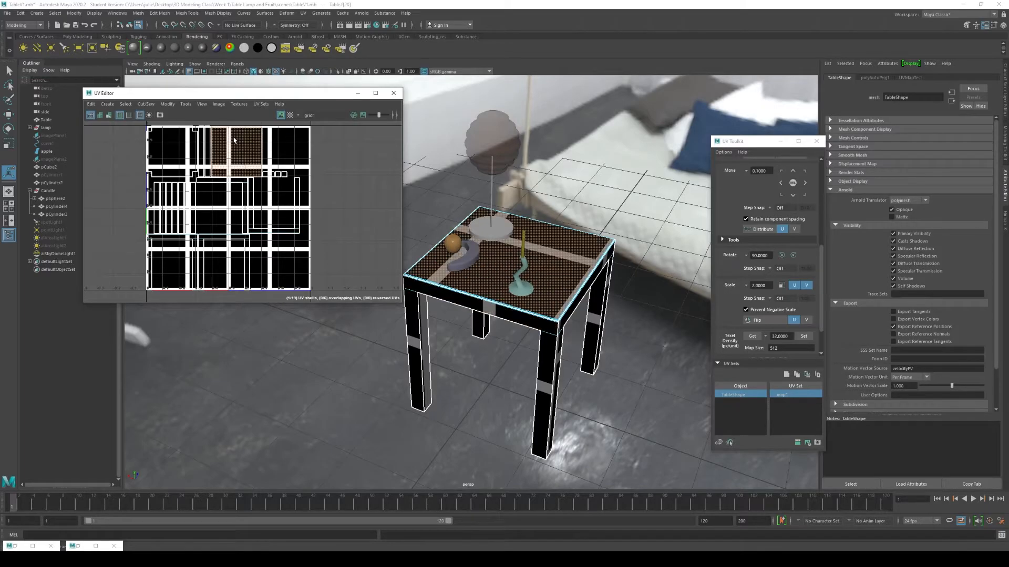
key(w)
right_click(242, 164)
click(285, 146)
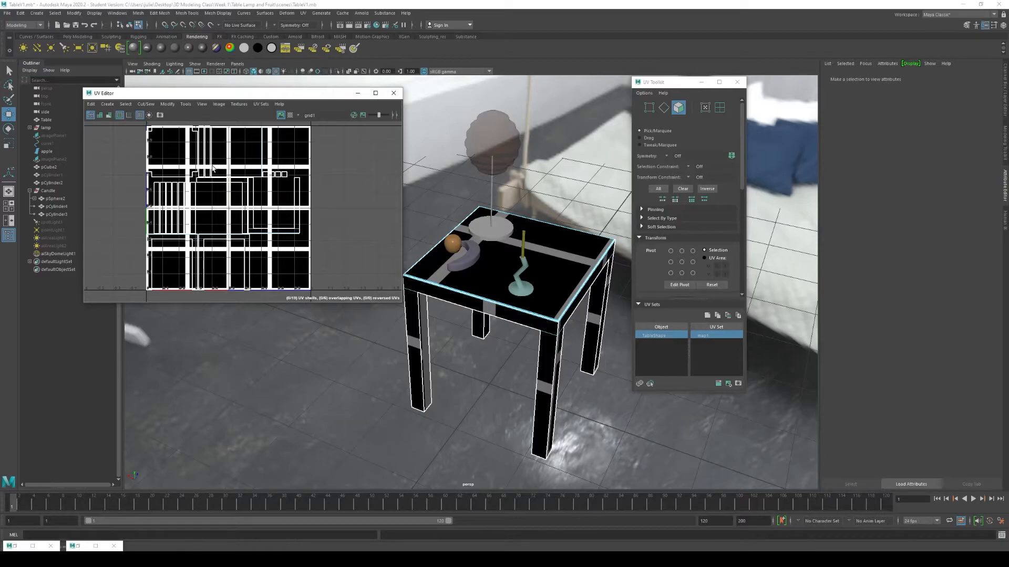
right_drag(216, 166, 251, 166)
click(245, 152)
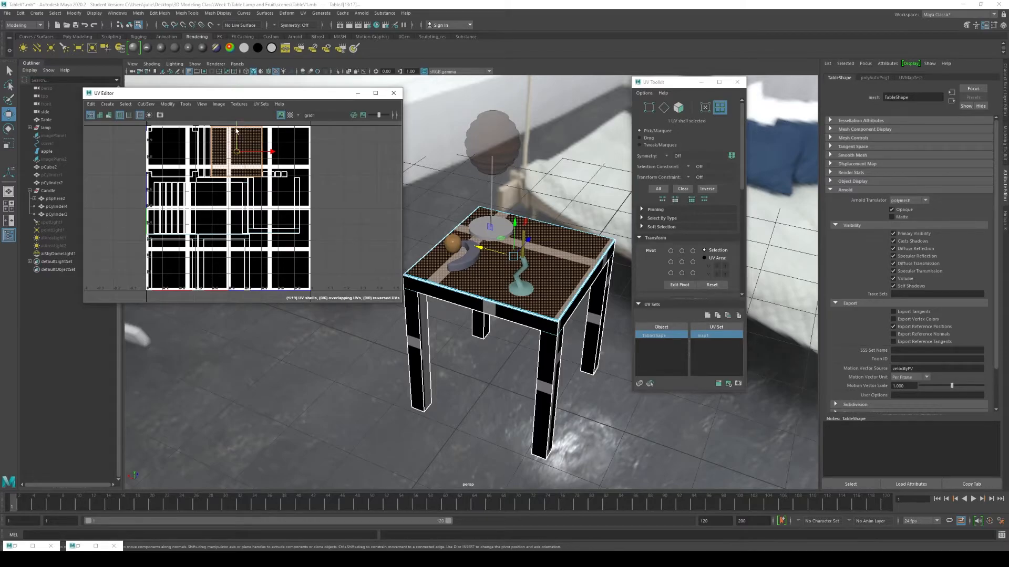
drag(237, 134, 239, 172)
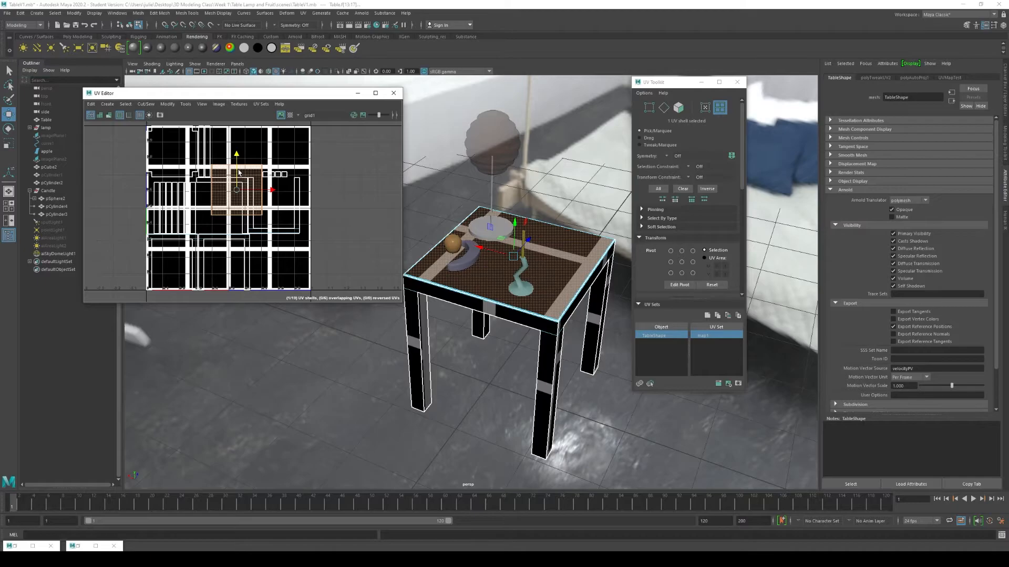
drag(259, 191, 266, 192)
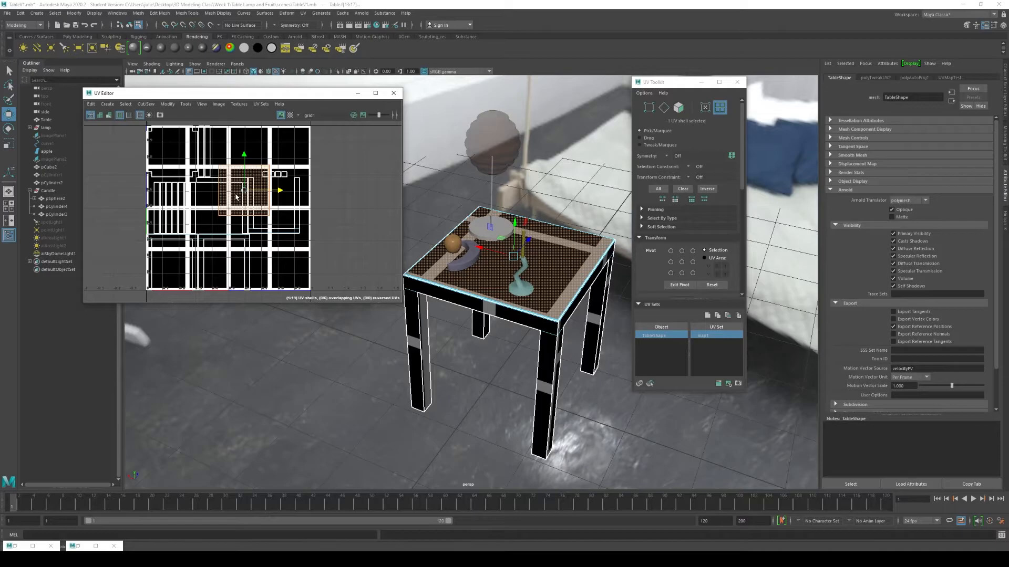
- Enlarge the tabletop's UV shell and centre it on the texture's middle white crossing so a cross divides the tabletop
key(r)
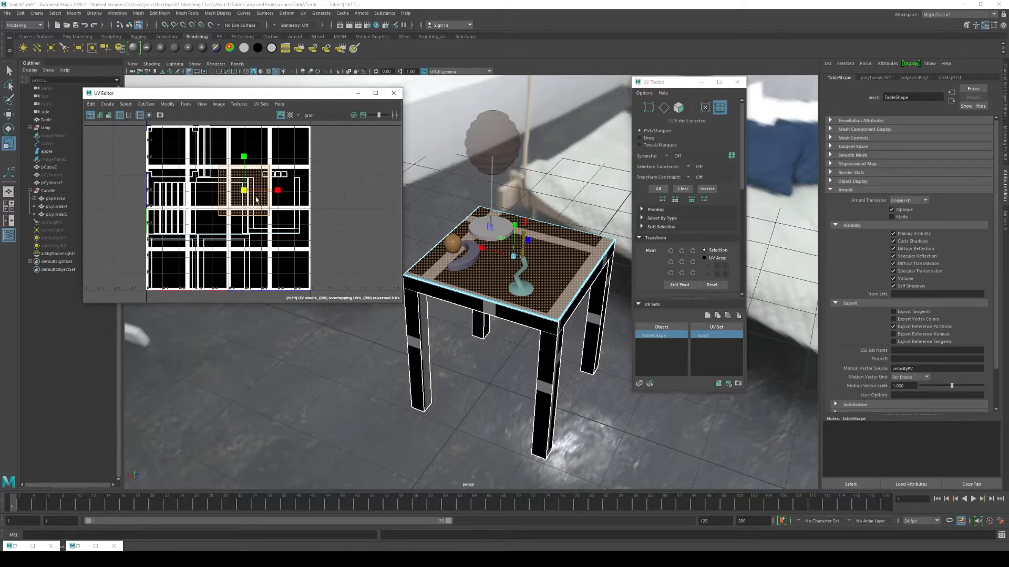
drag(244, 191, 416, 243)
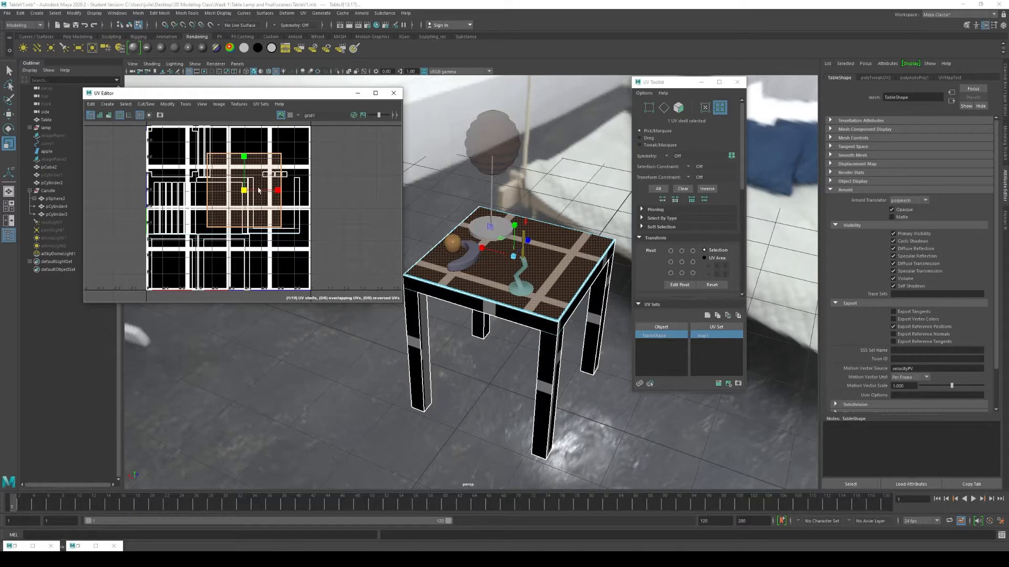
key(w)
drag(279, 190, 265, 194)
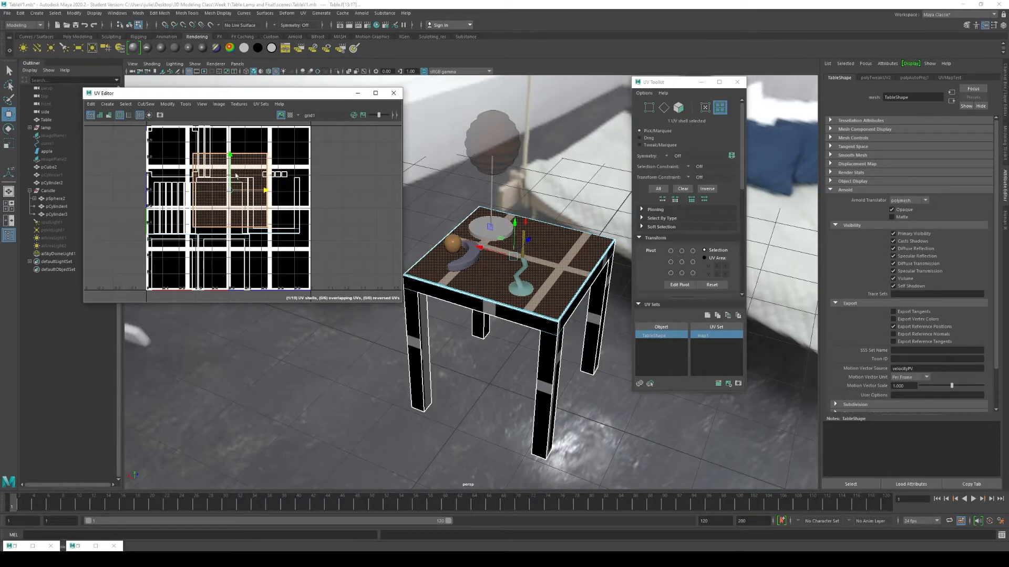
drag(231, 162, 232, 178)
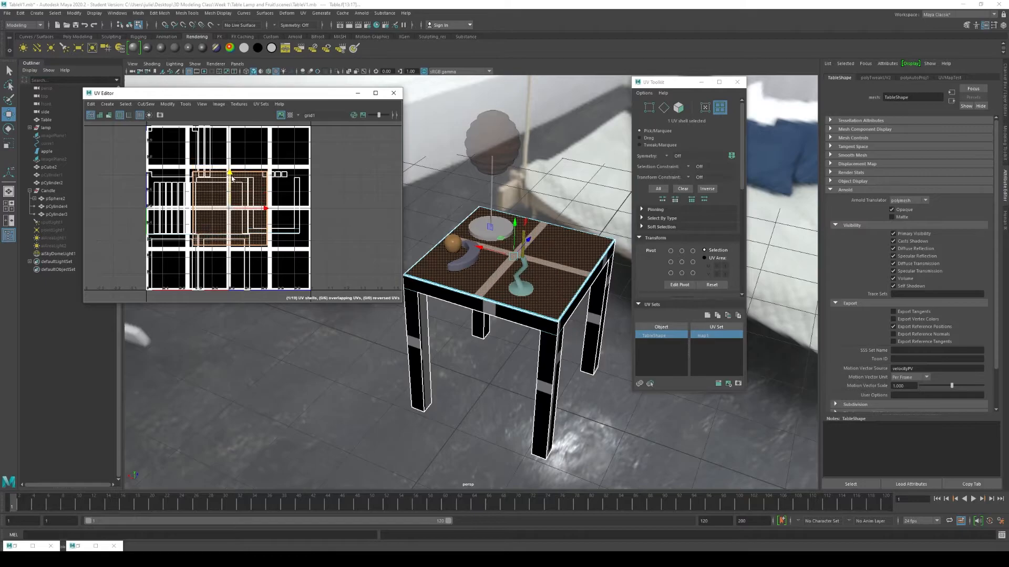
key(r)
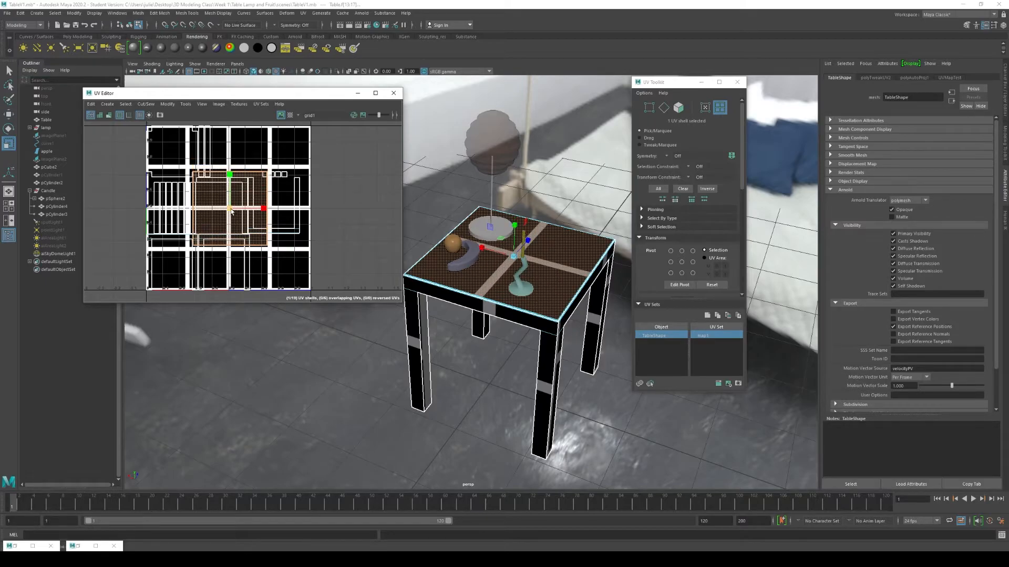
drag(232, 208, 235, 209)
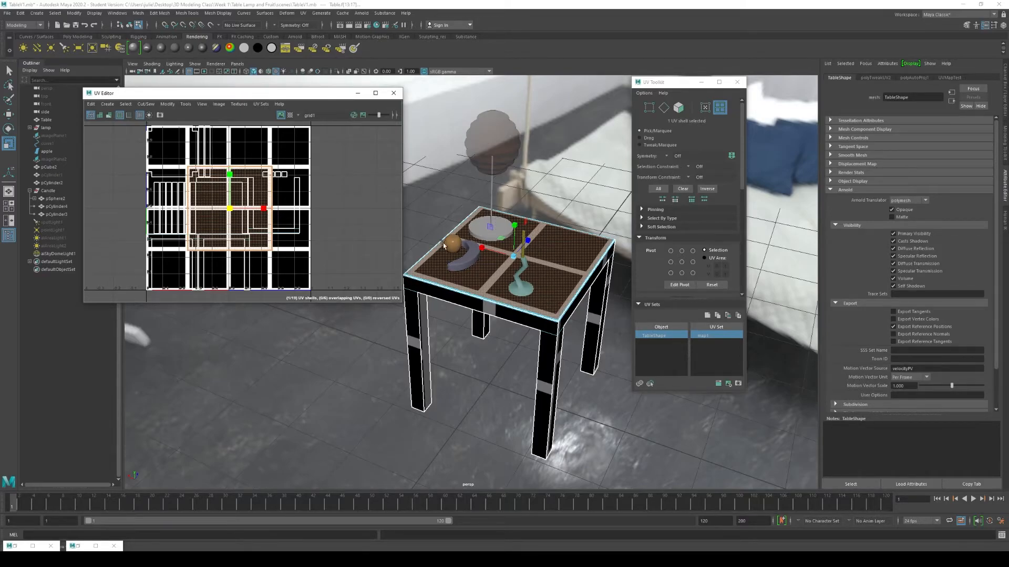
key(w)
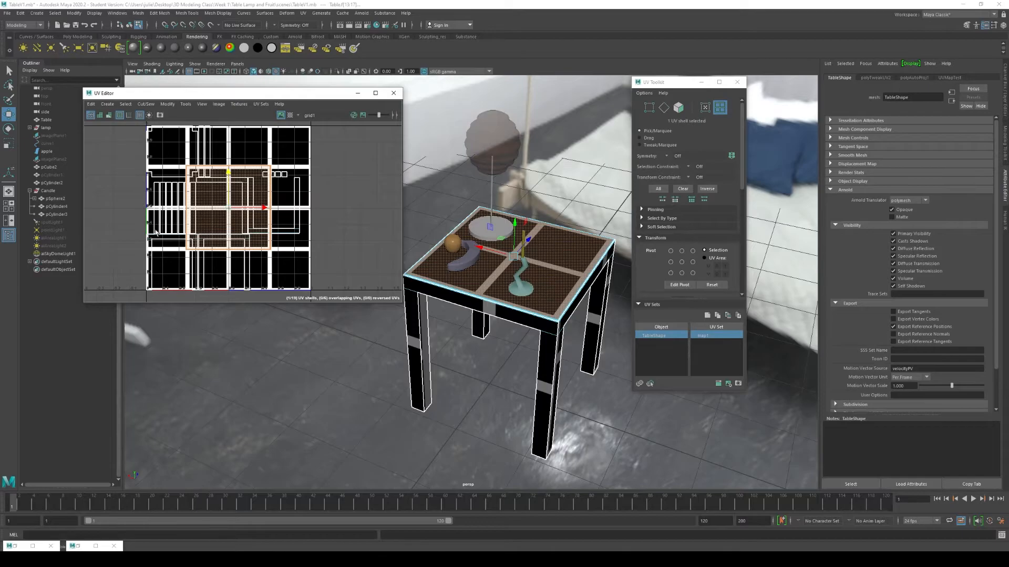
- Shrink the U-shaped UV shell of the table's front edge and legs and fit it inside one black square in the last column
click(295, 235)
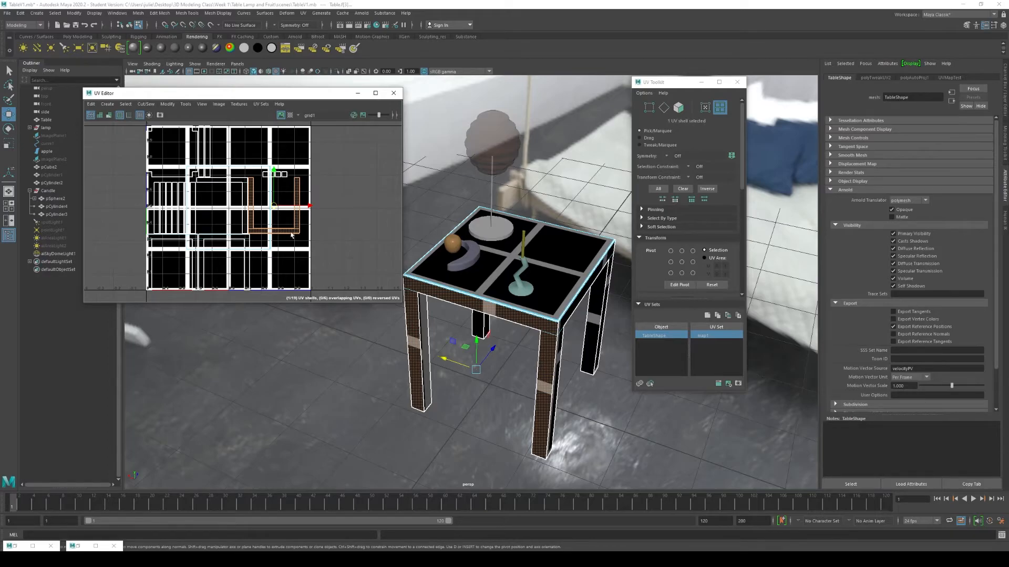
scroll(282, 231, up, 2)
scroll(282, 231, down, 2)
scroll(282, 231, up, 1)
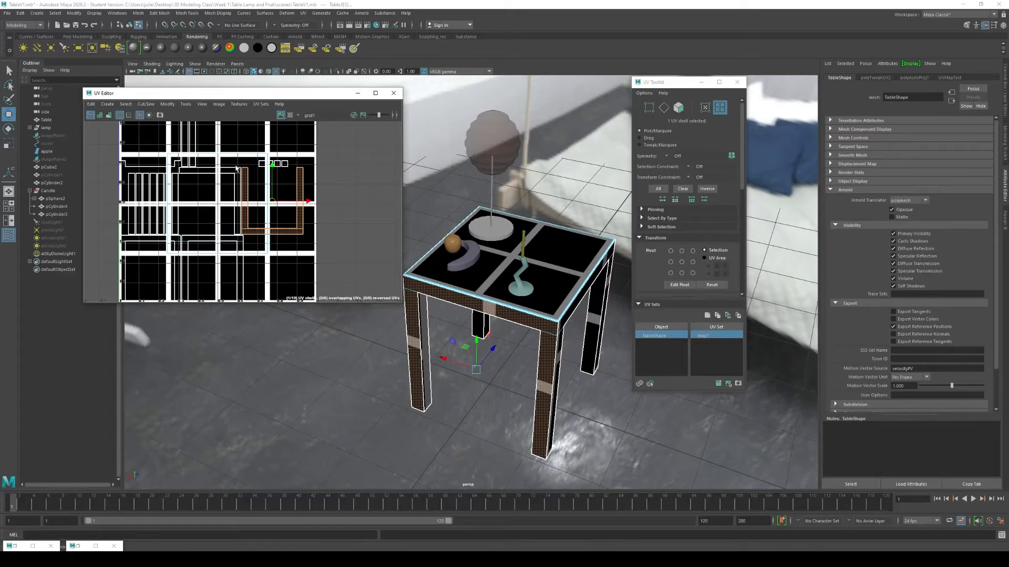
key(r)
drag(272, 202, 326, 204)
key(w)
drag(290, 166, 301, 194)
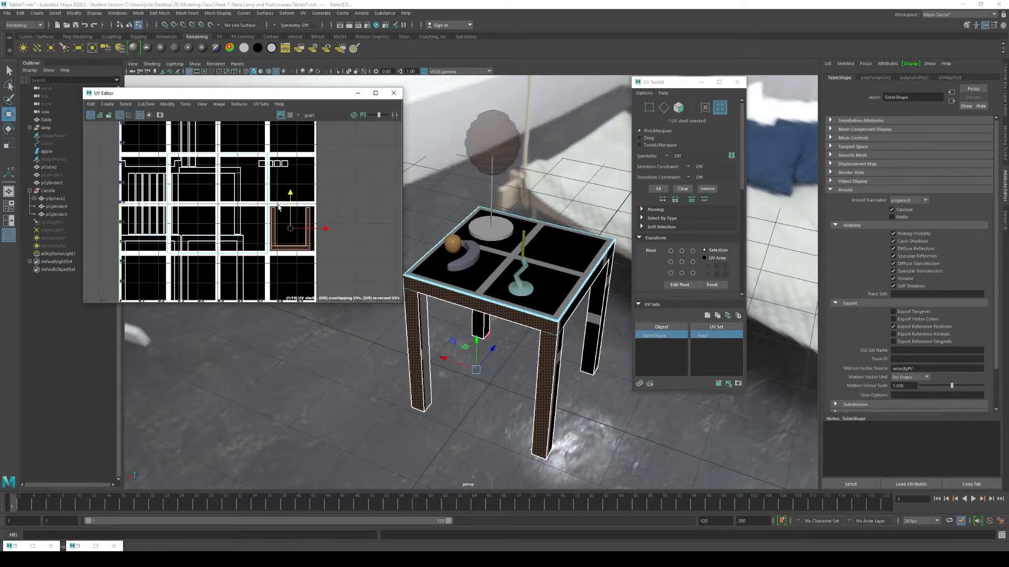
- Move the narrow leg strip's UV shell from the second column into the texture's upper-right black square
click(298, 281)
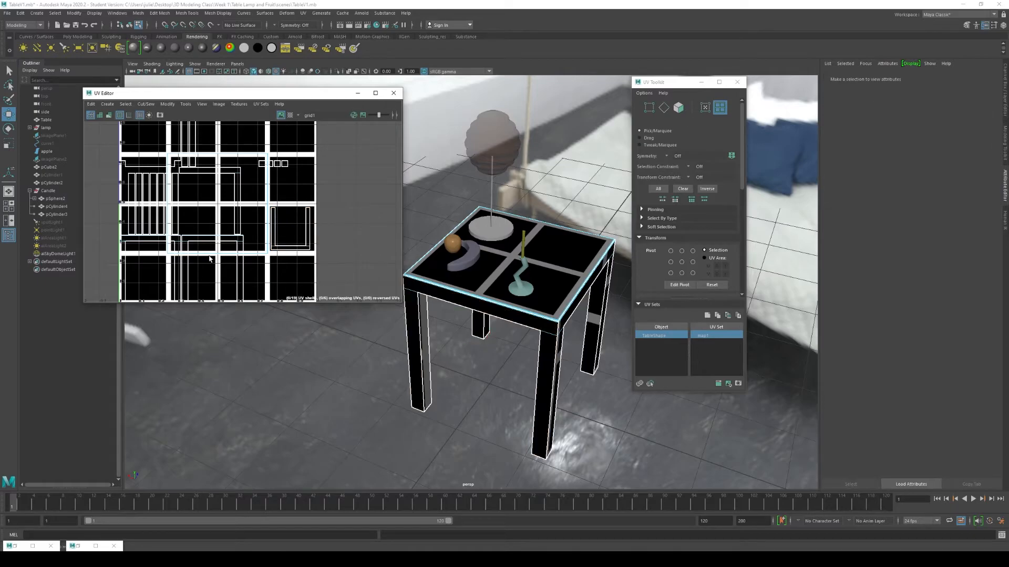
scroll(243, 238, down, 2)
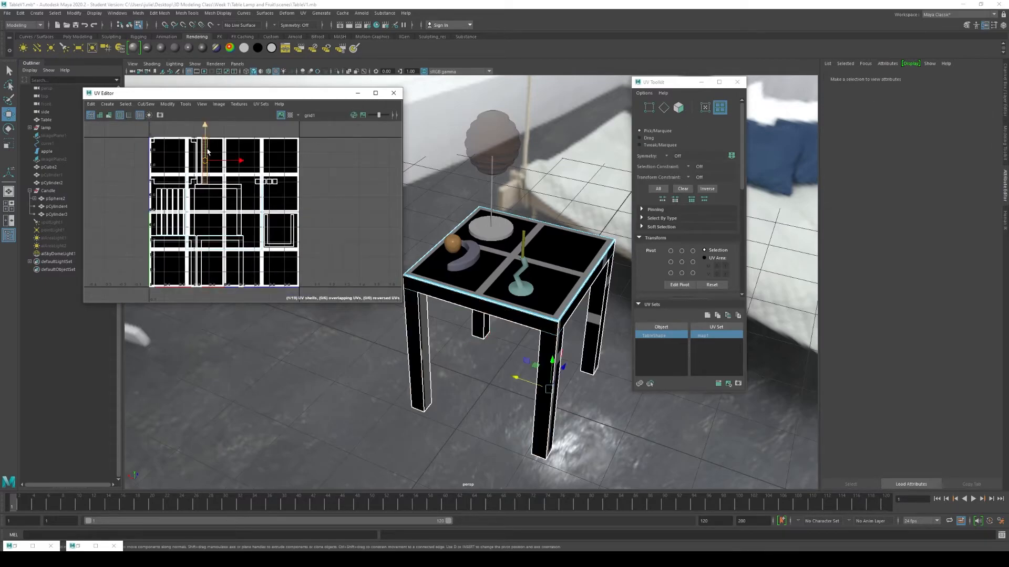
click(205, 155)
mouse_move(242, 163)
mouse_down()
mouse_move(326, 165)
mouse_move(283, 167)
mouse_up()
key(r)
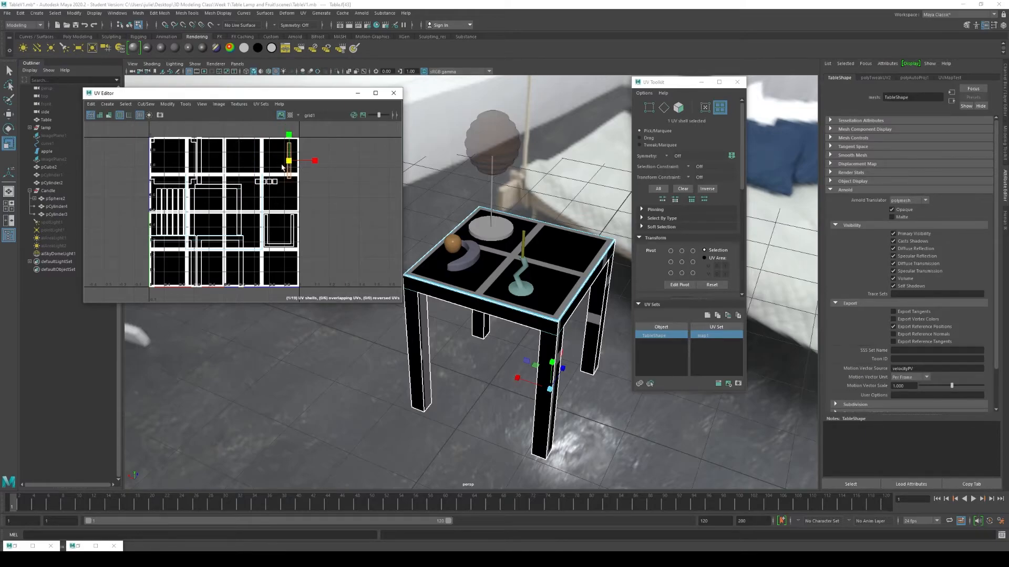
scroll(280, 168, up, 4)
key(w)
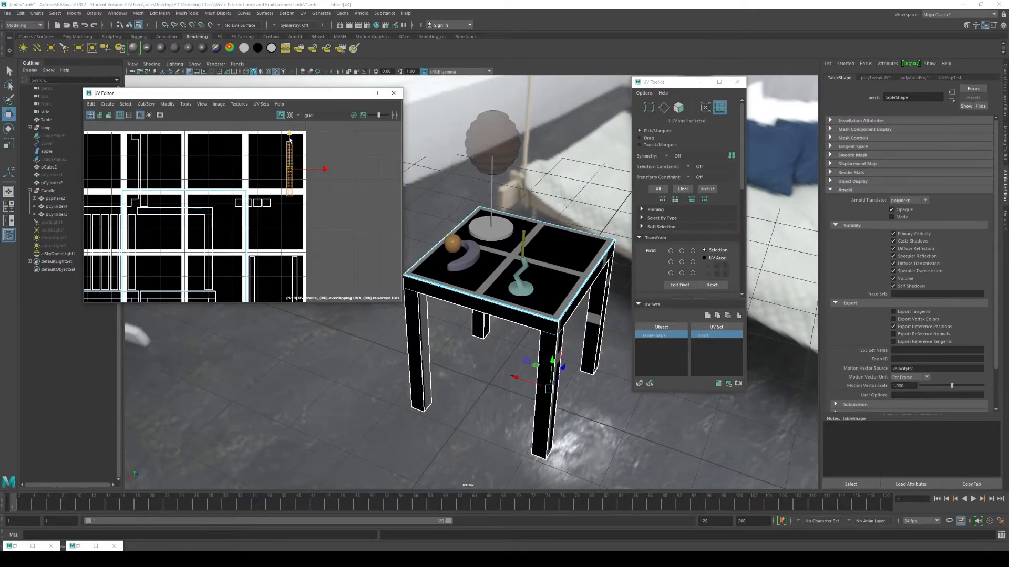
drag(289, 133, 289, 134)
key(r)
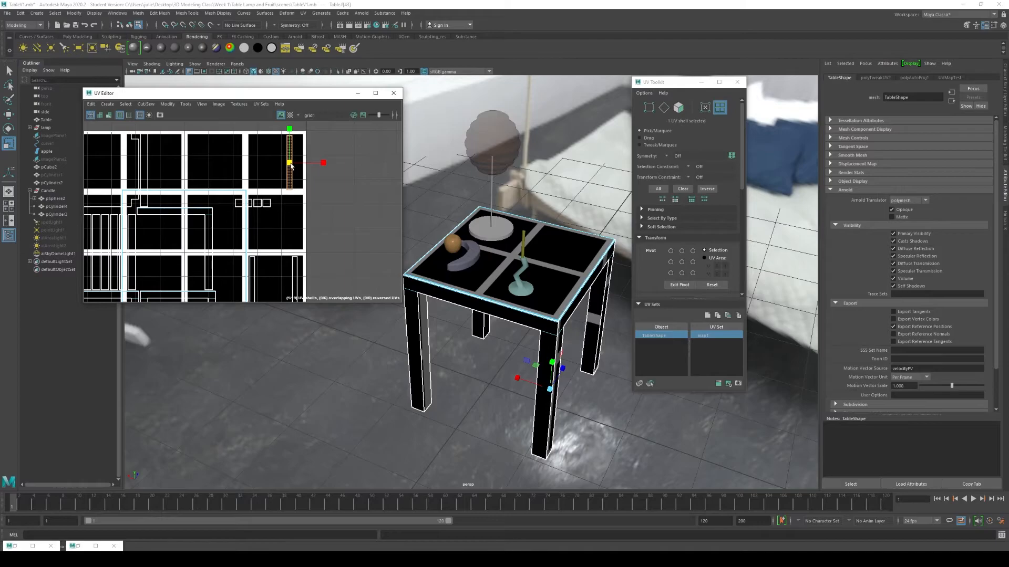
scroll(297, 234, down, 3)
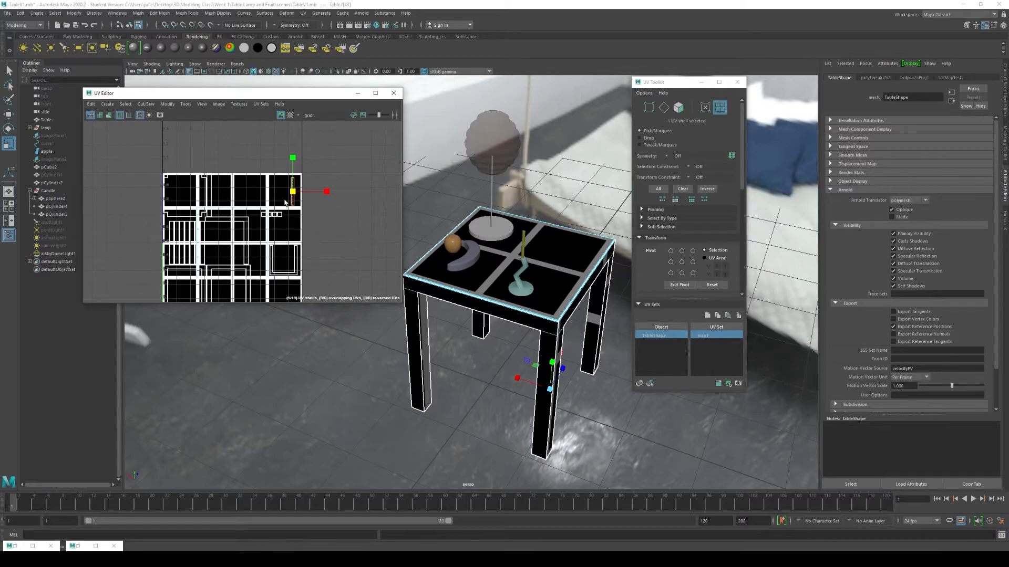
scroll(235, 262, down, 3)
scroll(253, 219, up, 6)
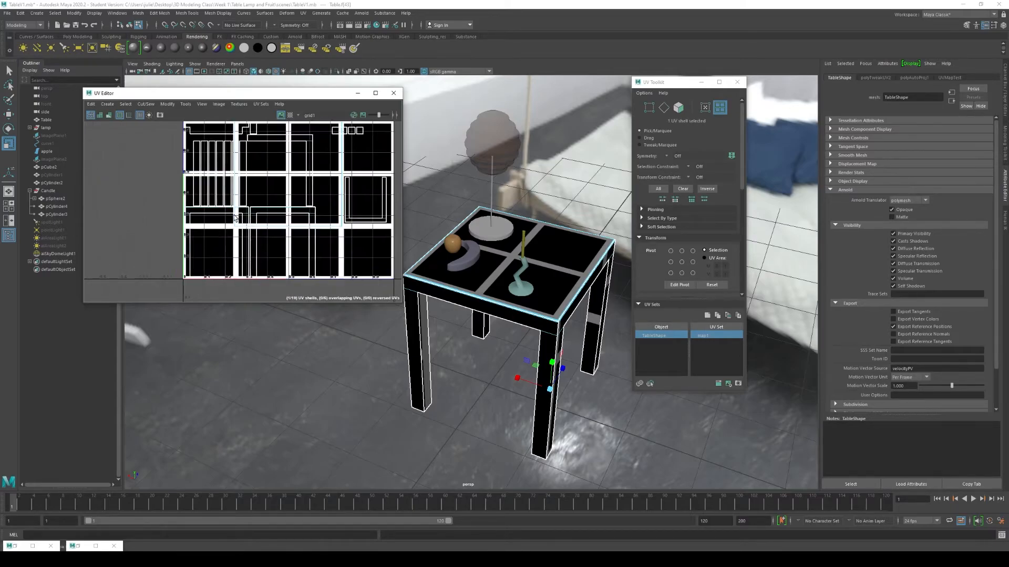
- Shrink the arch-shaped UV shell in the lower part of the layout and fit it inside a black square of the bottom row
click(263, 218)
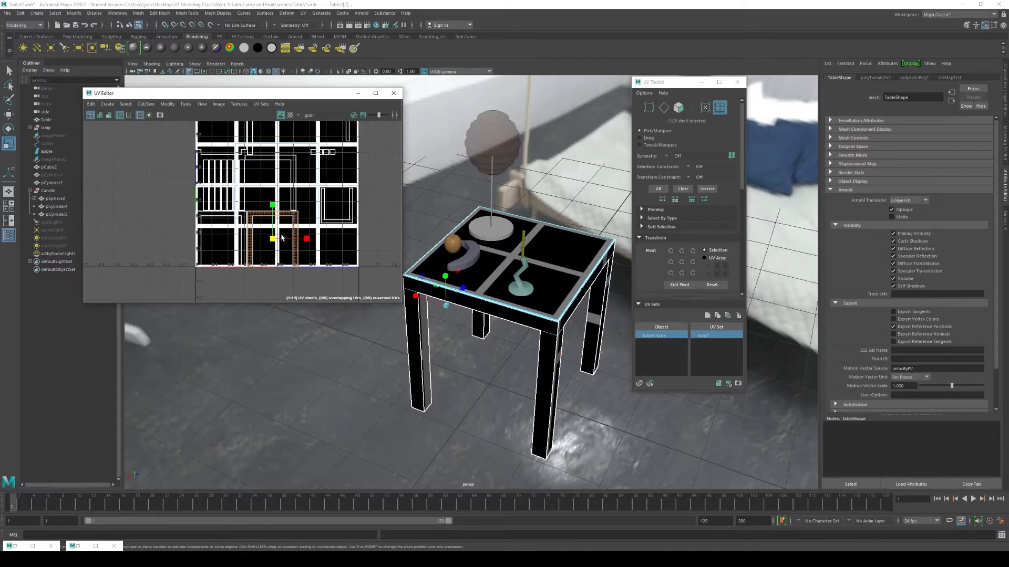
drag(275, 240, 332, 244)
key(w)
drag(295, 204, 296, 212)
drag(328, 246, 331, 246)
alt+right_drag(289, 244, 259, 266)
scroll(325, 145, up, 3)
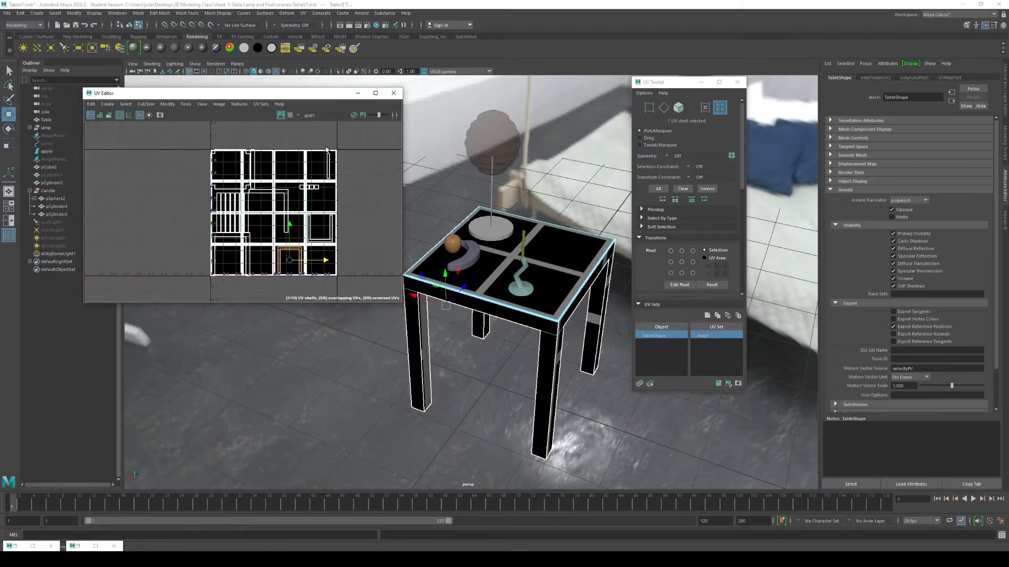
scroll(308, 182, down, 3)
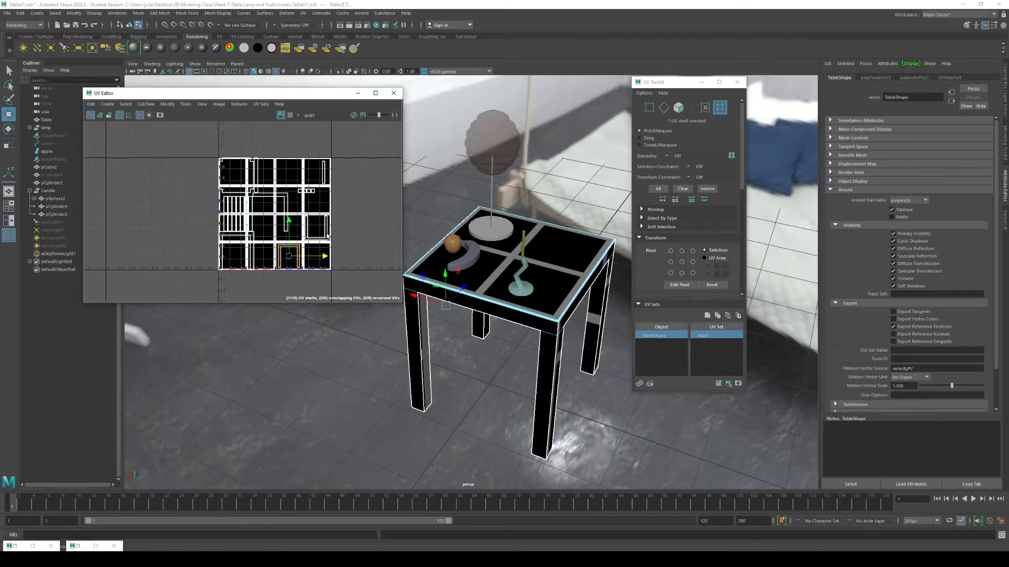
click(267, 260)
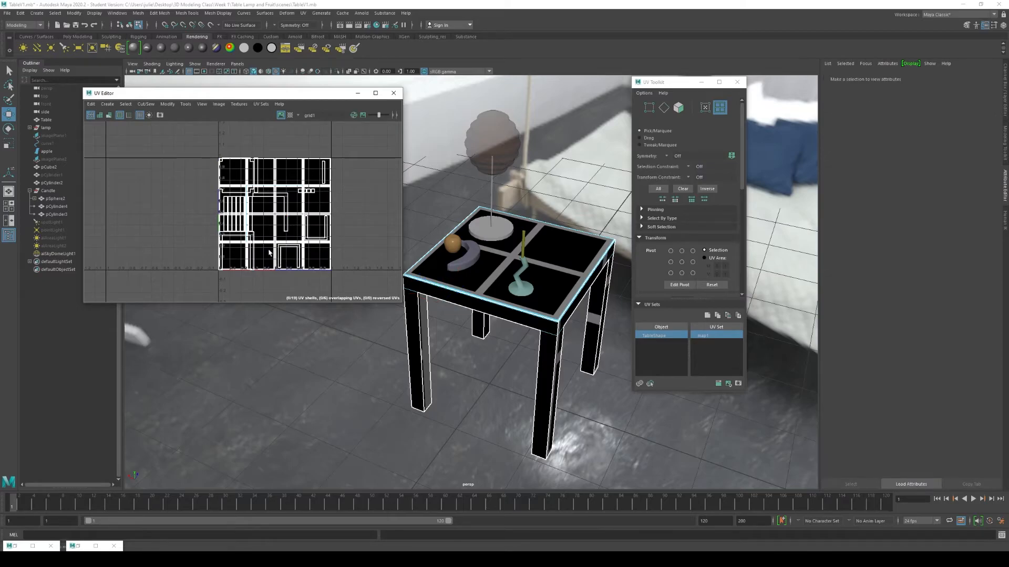
- Select the L-shaped UV shell near the centre of the layout and examine where it lies on the texture
scroll(265, 250, up, 3)
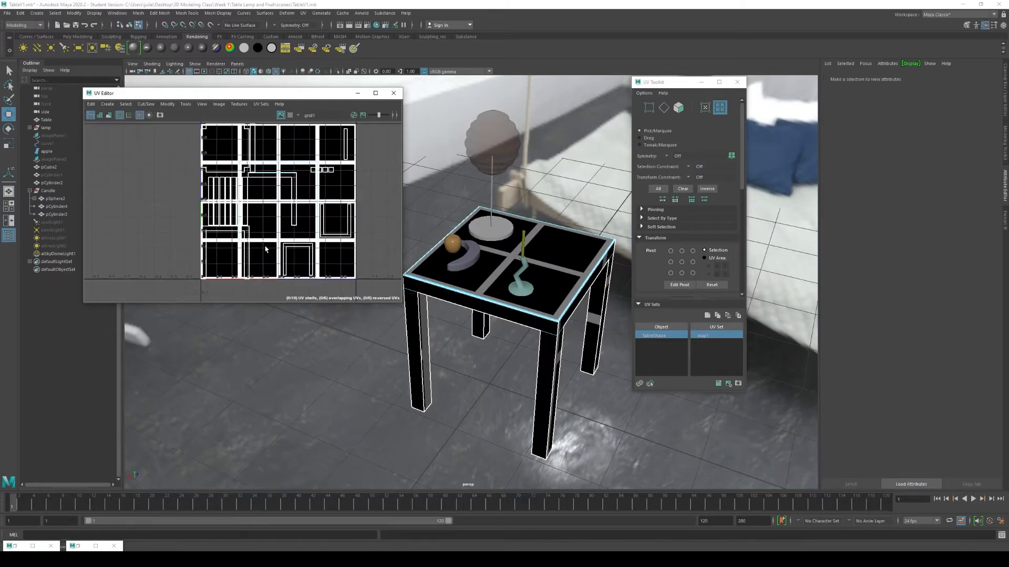
click(301, 175)
scroll(297, 163, down, 2)
scroll(278, 179, up, 3)
scroll(265, 200, up, 1)
scroll(259, 189, down, 1)
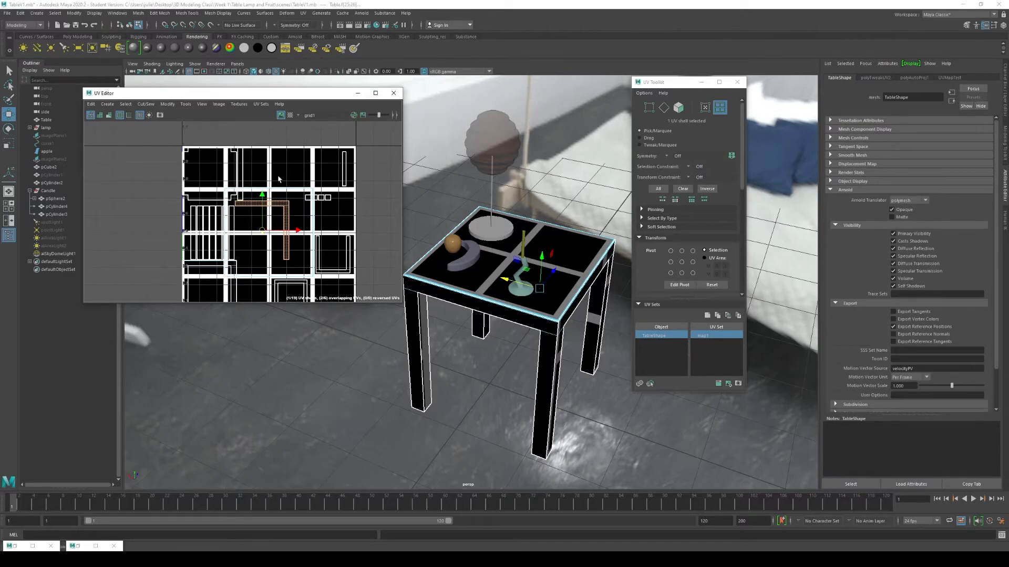
- Centre the tabletop underside's UV shell on the middle white crossing, enlarge it, and check the pattern from below the table
click(191, 165)
drag(244, 181, 304, 186)
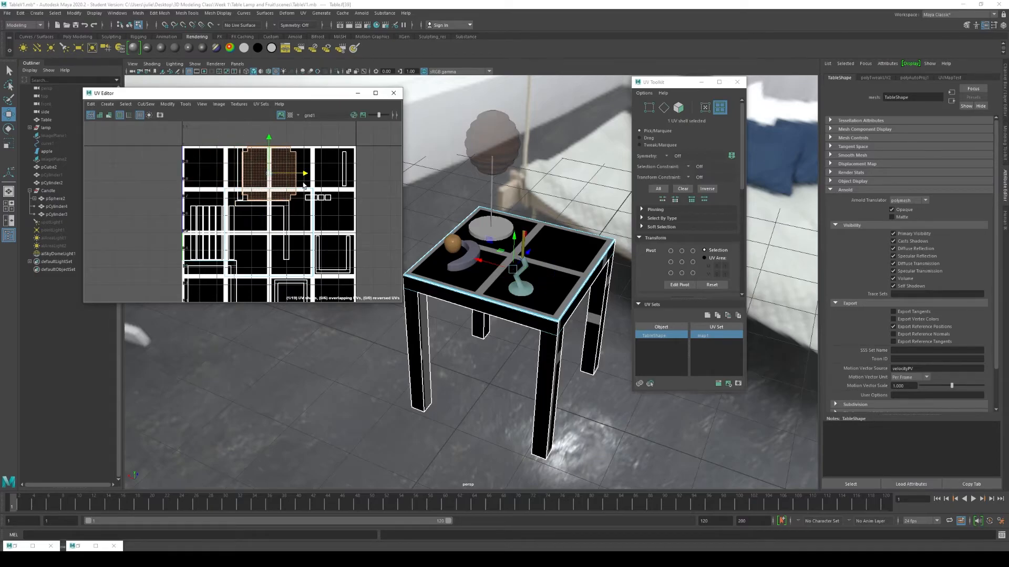
drag(272, 139, 279, 197)
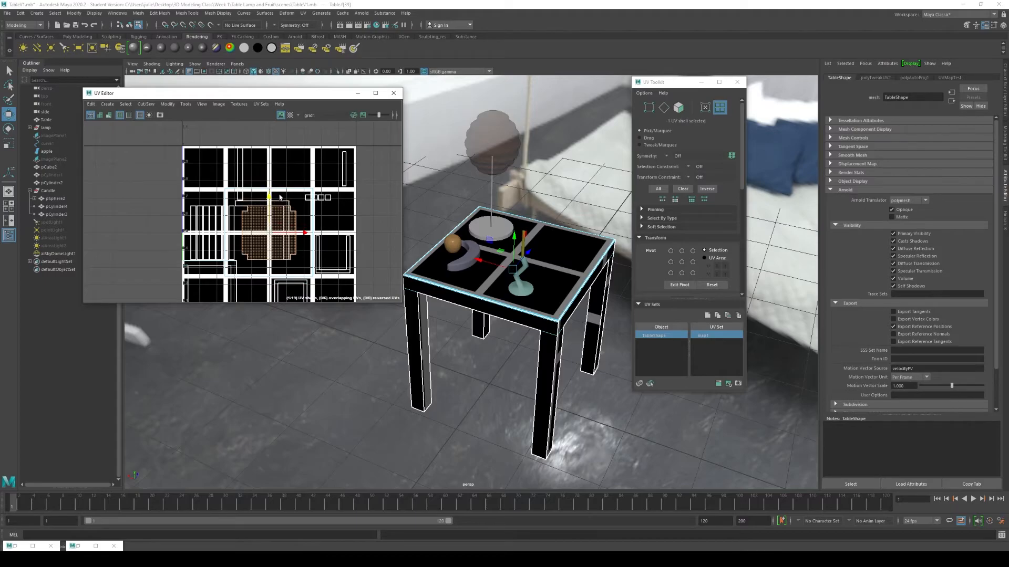
key(r)
drag(280, 231, 293, 233)
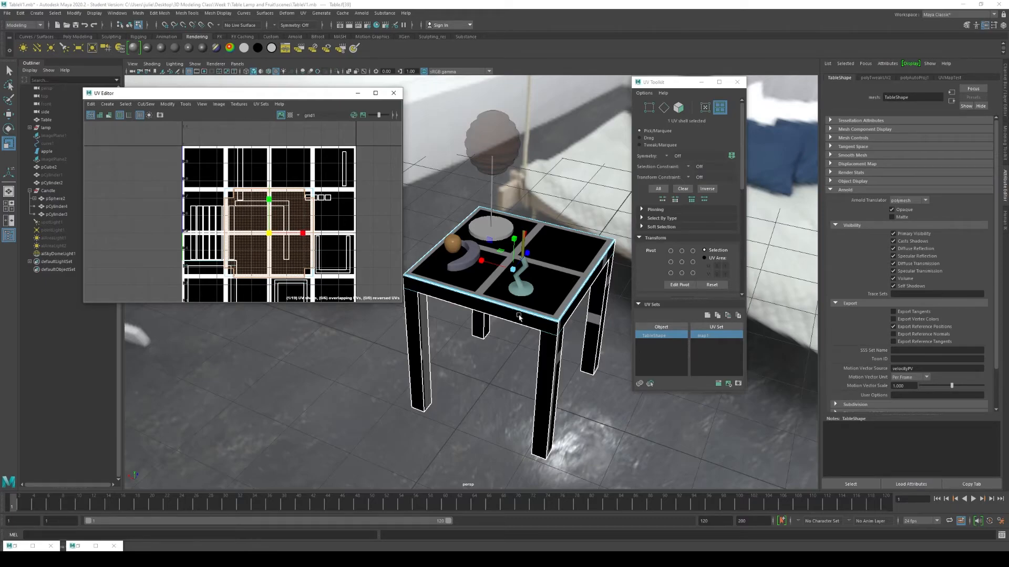
alt+drag(599, 357, 527, 273)
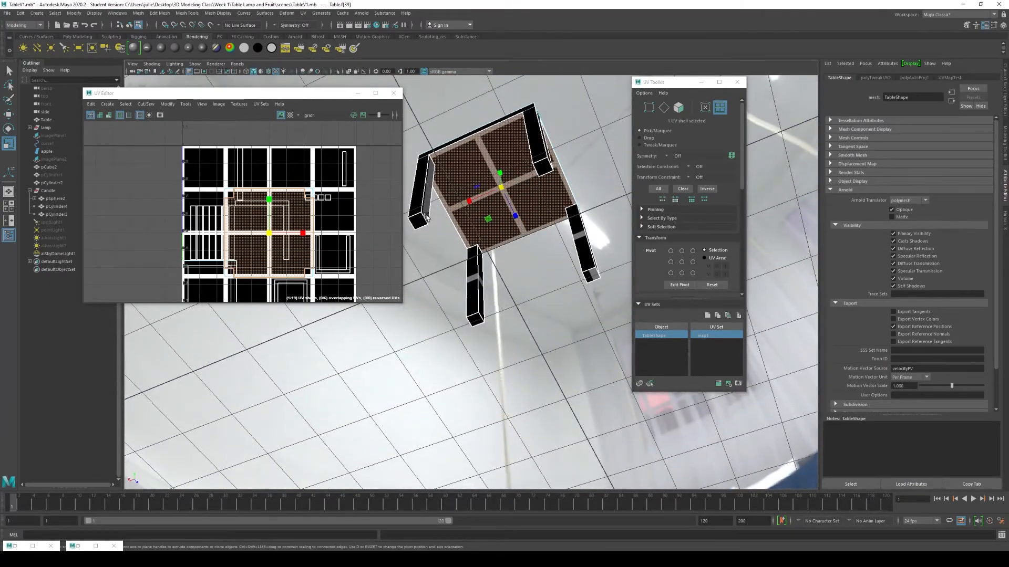
alt+drag(457, 160, 455, 223)
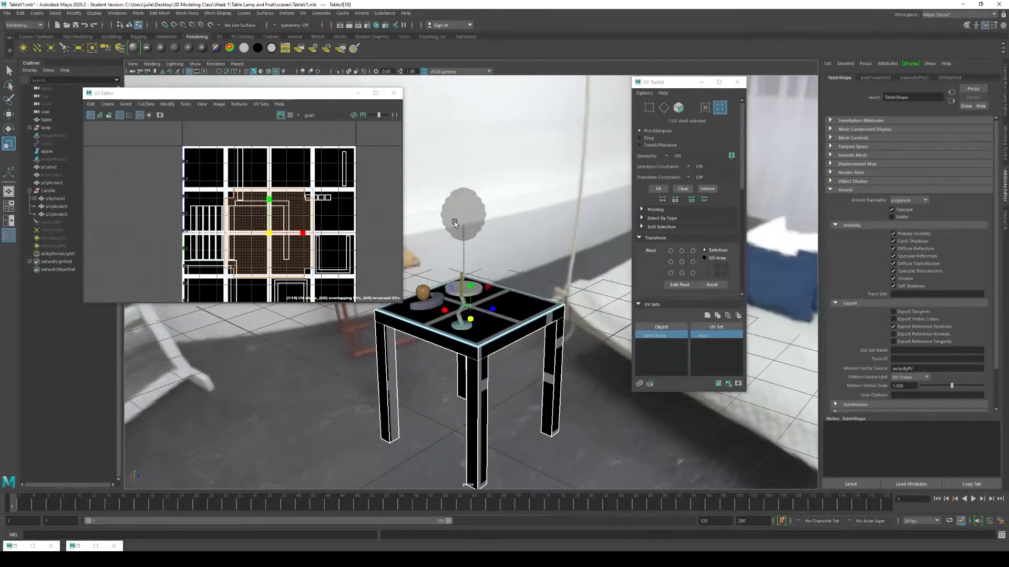
- Select the narrow strip's UV shell in the texture's upper-right square, inspect its position, and clear the selection
click(328, 204)
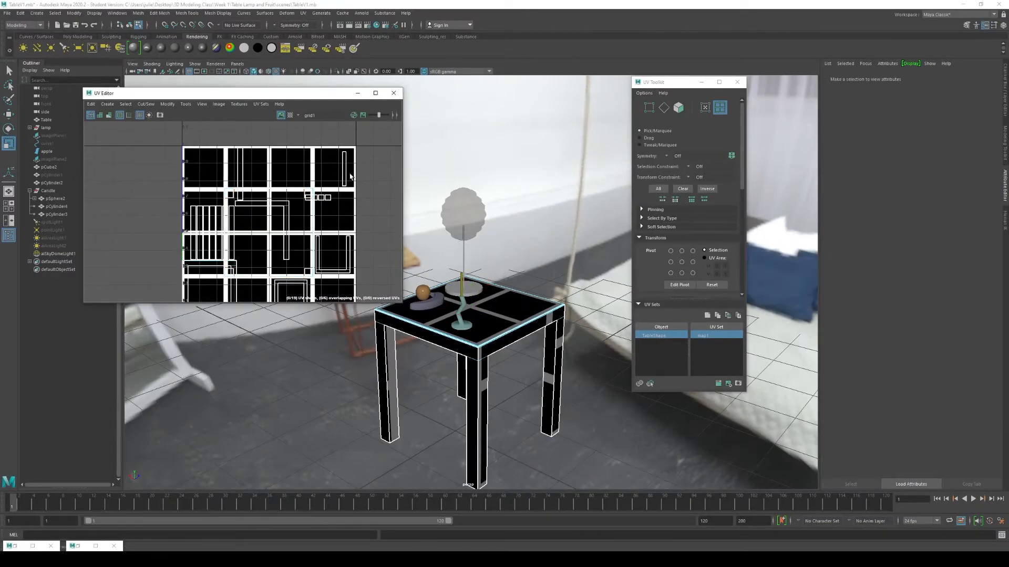
click(345, 177)
scroll(247, 190, down, 3)
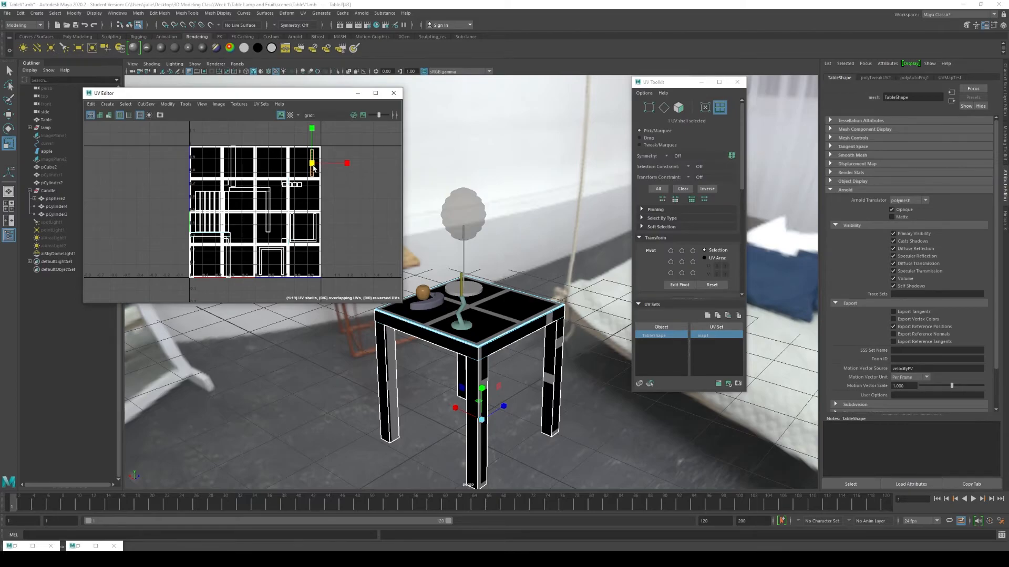
scroll(317, 192, up, 1)
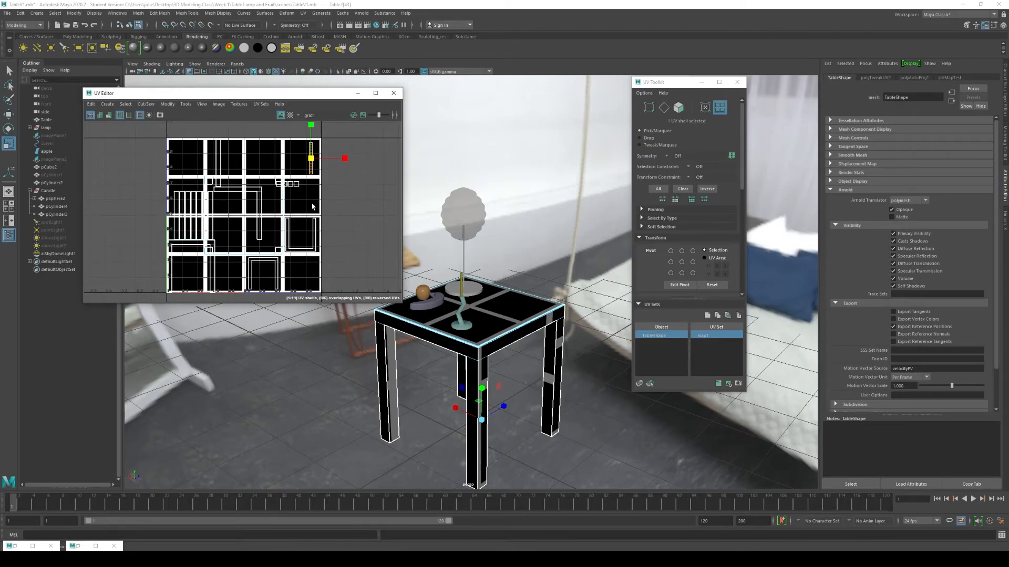
click(302, 176)
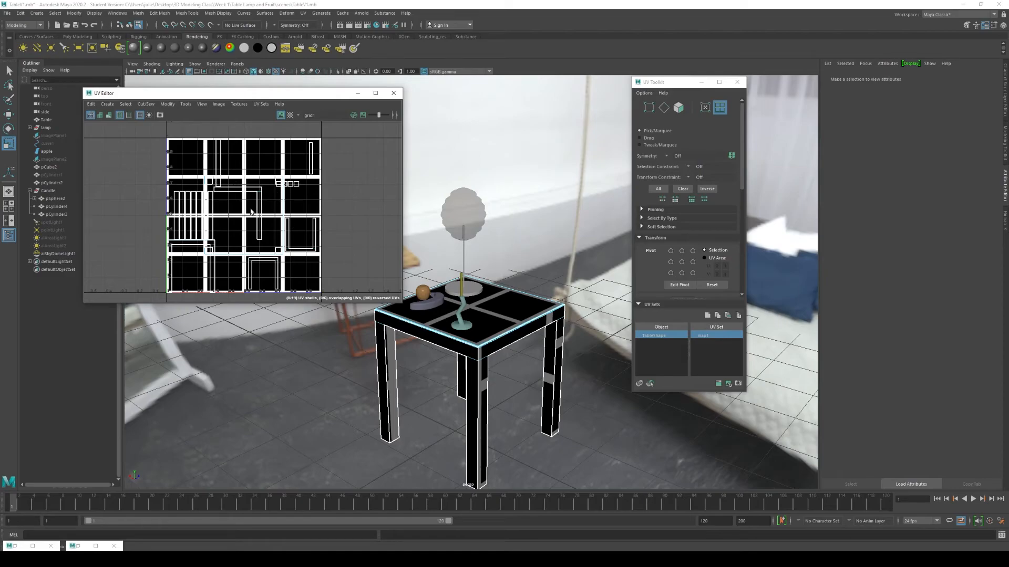
- Return to object selection on the table, and close and reopen the UV Editor with the table selected
right_drag(496, 308, 533, 295)
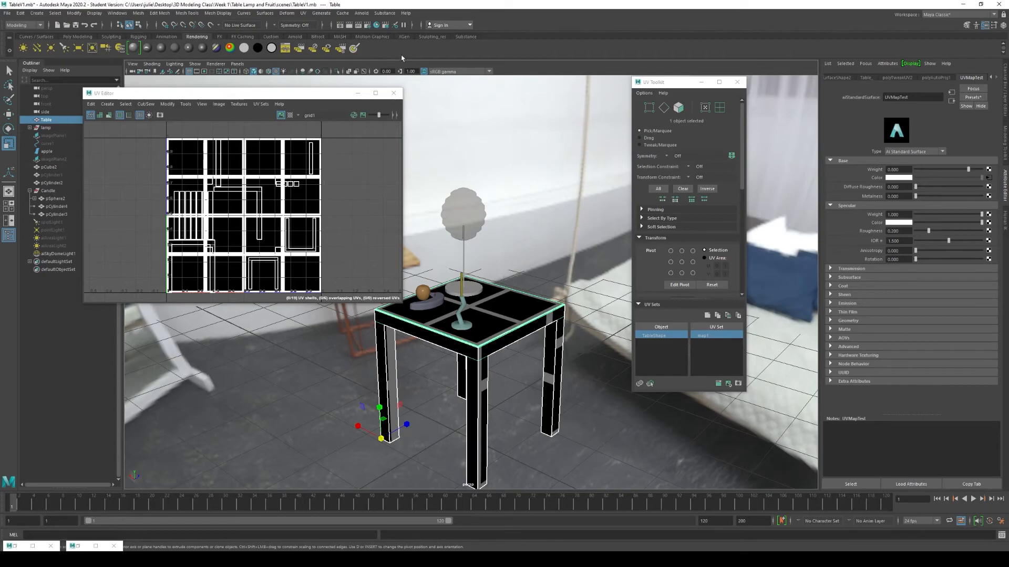
click(394, 93)
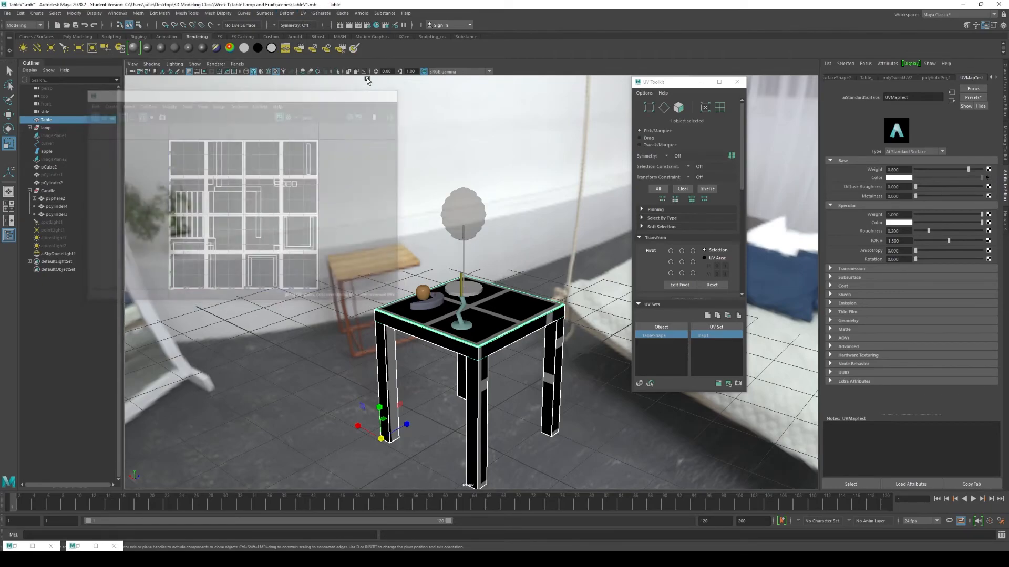
click(304, 13)
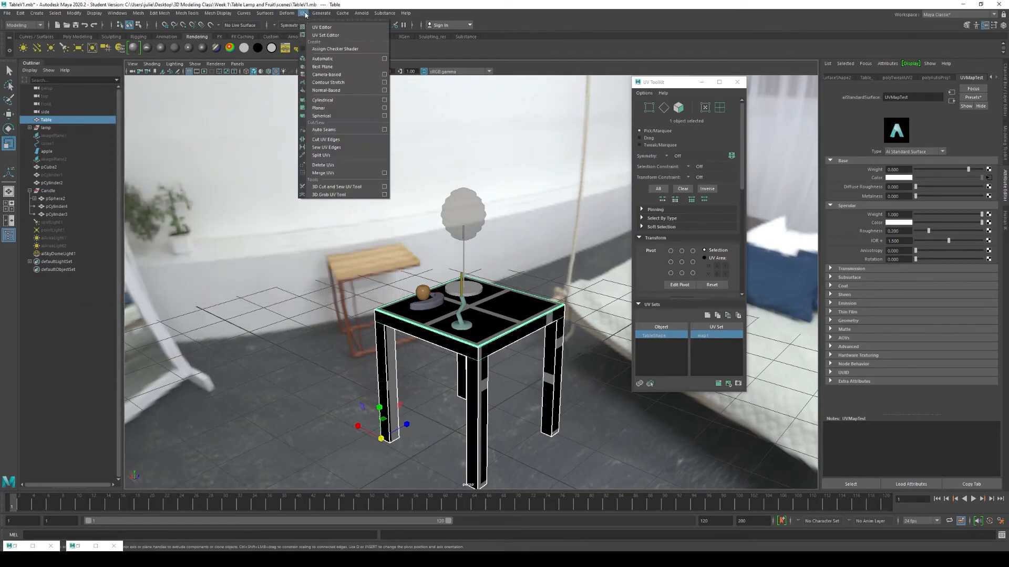
click(321, 25)
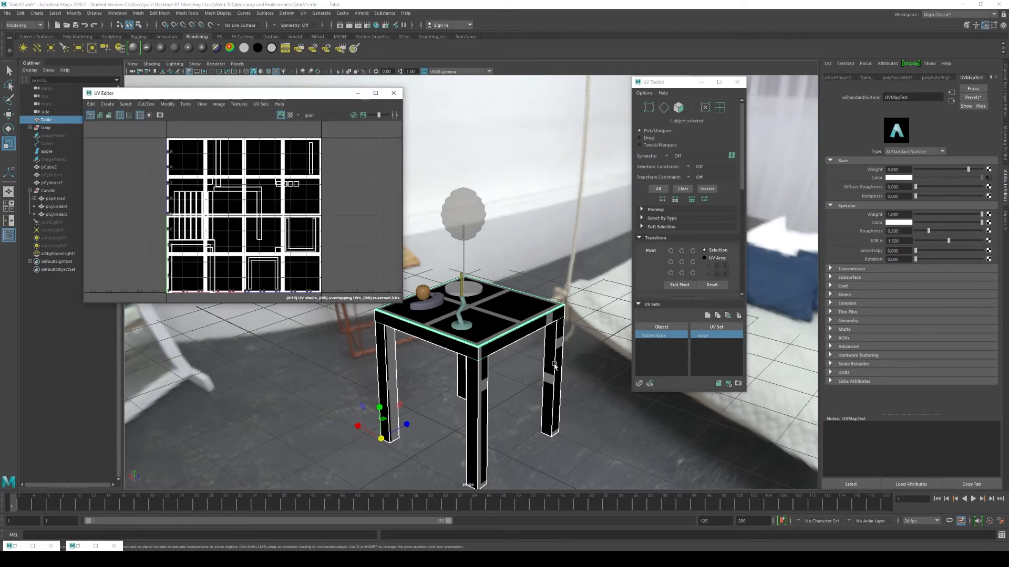
click(500, 414)
click(487, 322)
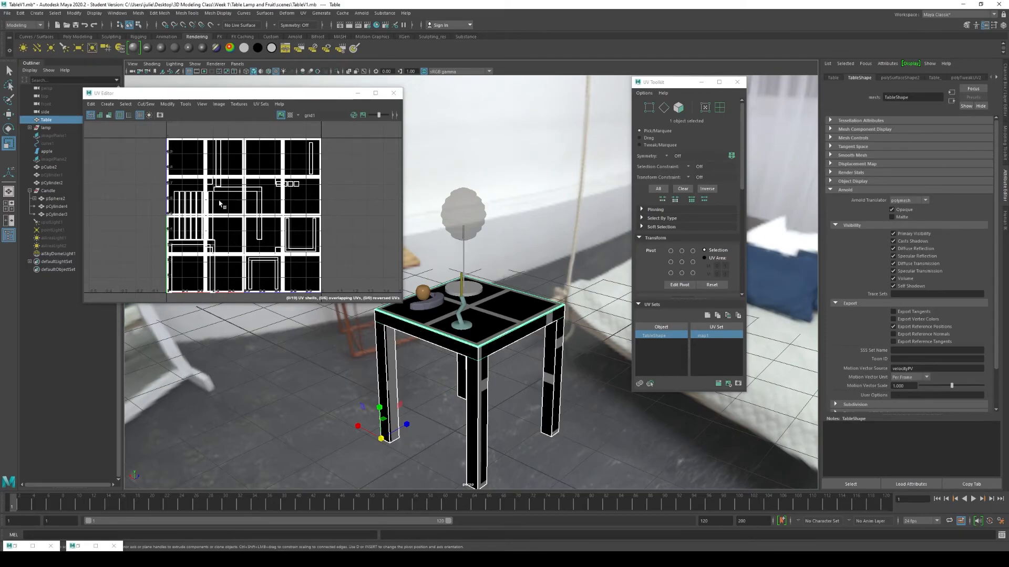
- Switch to UV shell selection and select the L-shaped shell near the layout's centre to locate its faces on the table
scroll(258, 224, down, 1)
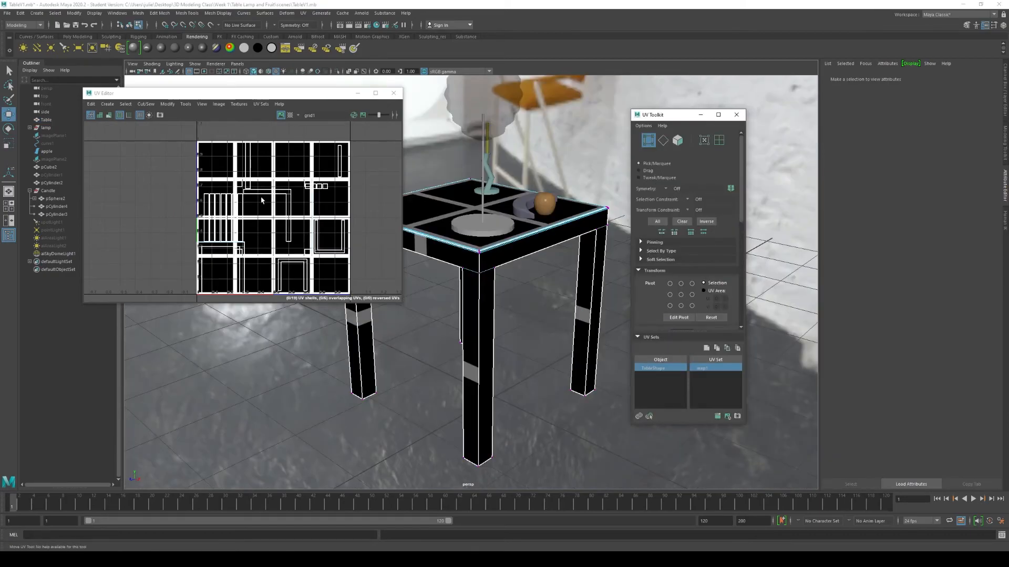
scroll(261, 200, up, 3)
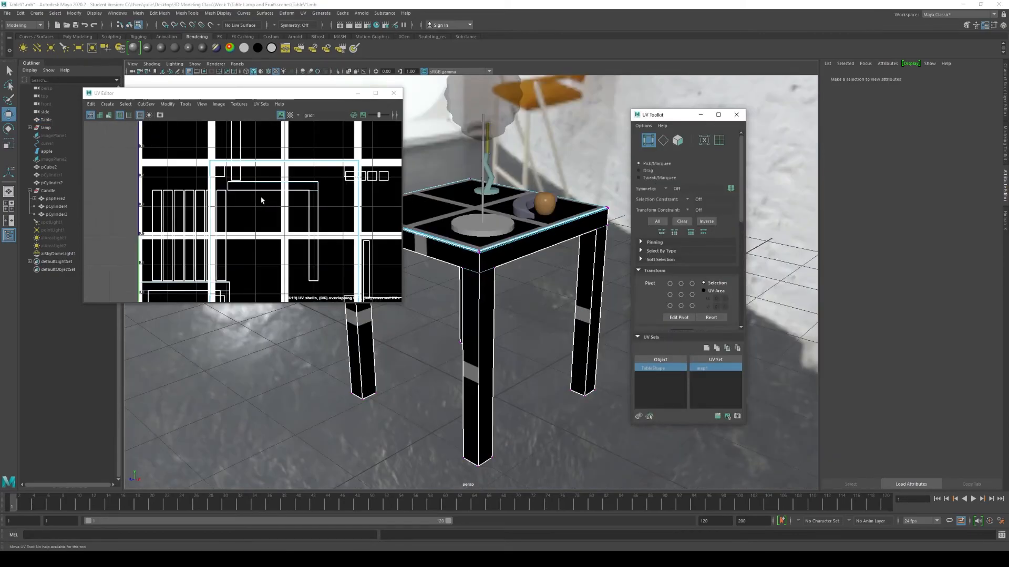
drag(278, 173, 257, 200)
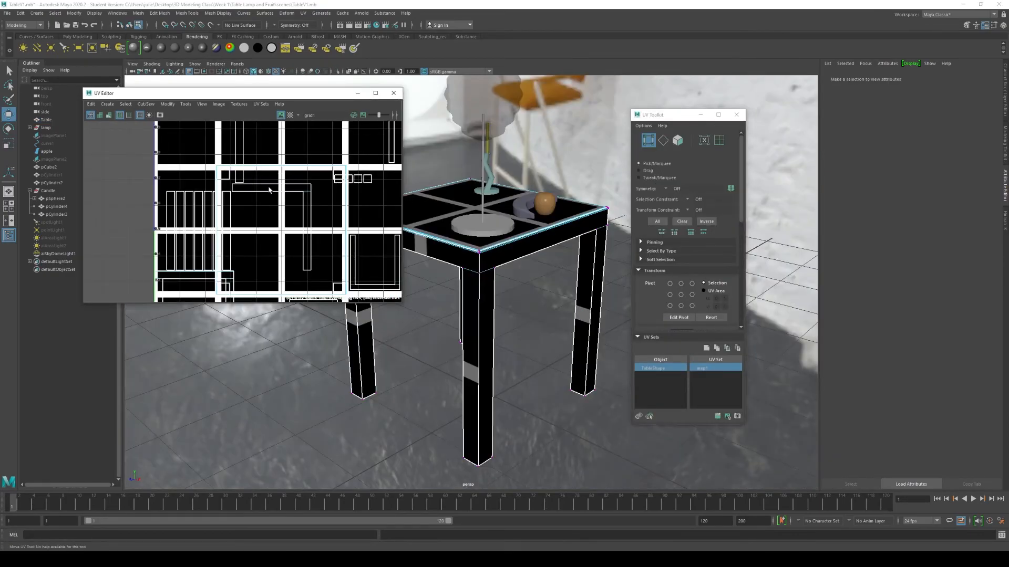
right_click(269, 187)
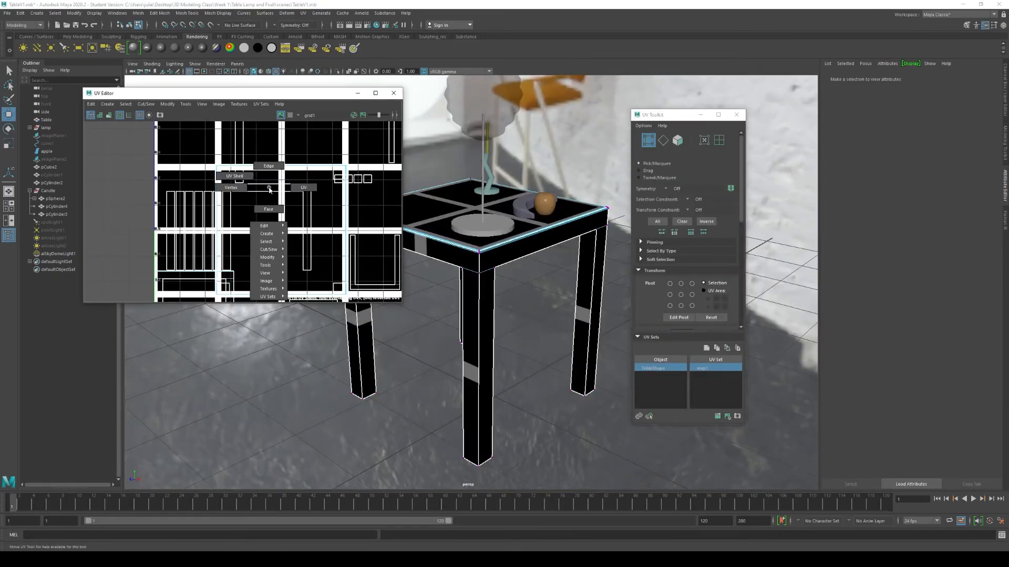
click(237, 177)
click(259, 193)
scroll(258, 194, down, 2)
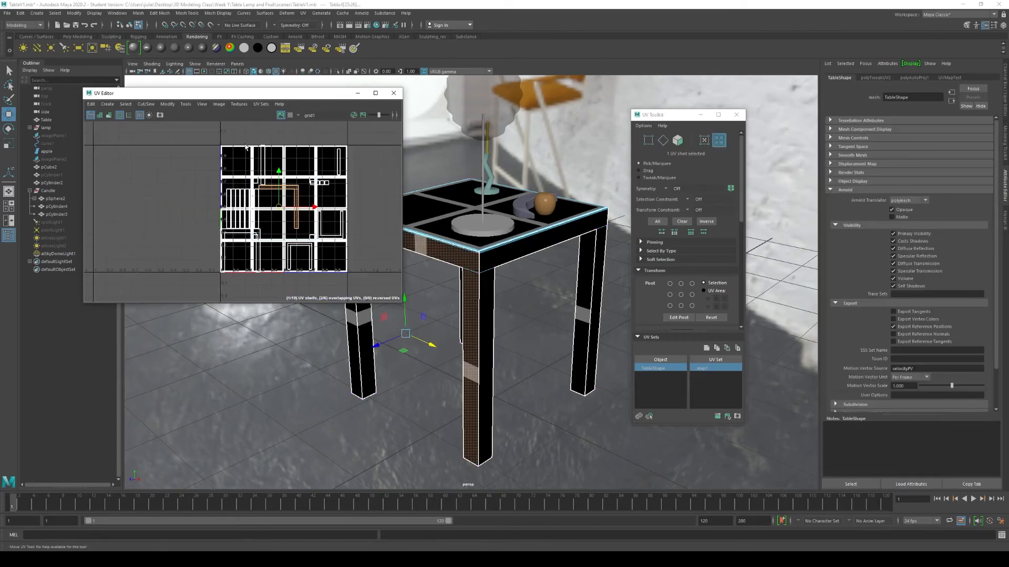
- Select individual shells in the row of tall leg strips to see which table leg sides they cover
click(235, 226)
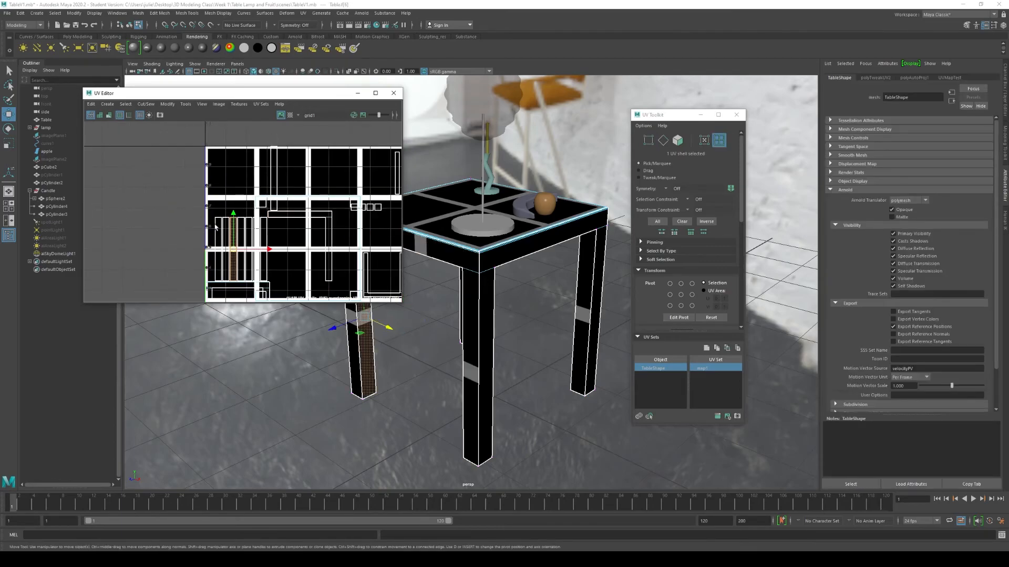
click(219, 229)
scroll(212, 226, down, 3)
scroll(285, 229, up, 4)
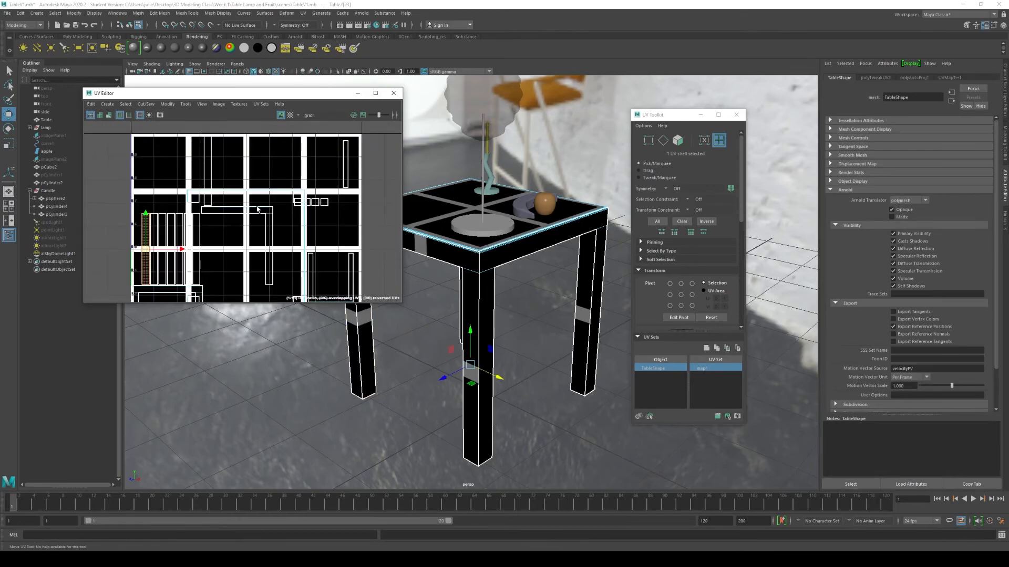
- Select a single UV at the L-shaped shell's outer corner and place the UV Toolkit beside the UV Editor
right_click(257, 209)
right_drag(257, 210, 291, 209)
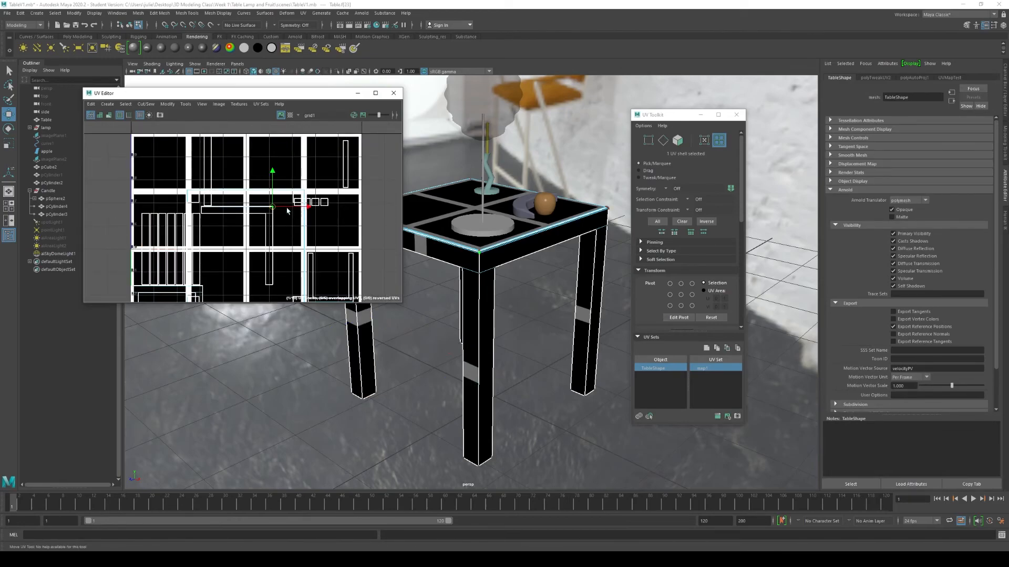
drag(673, 115, 498, 87)
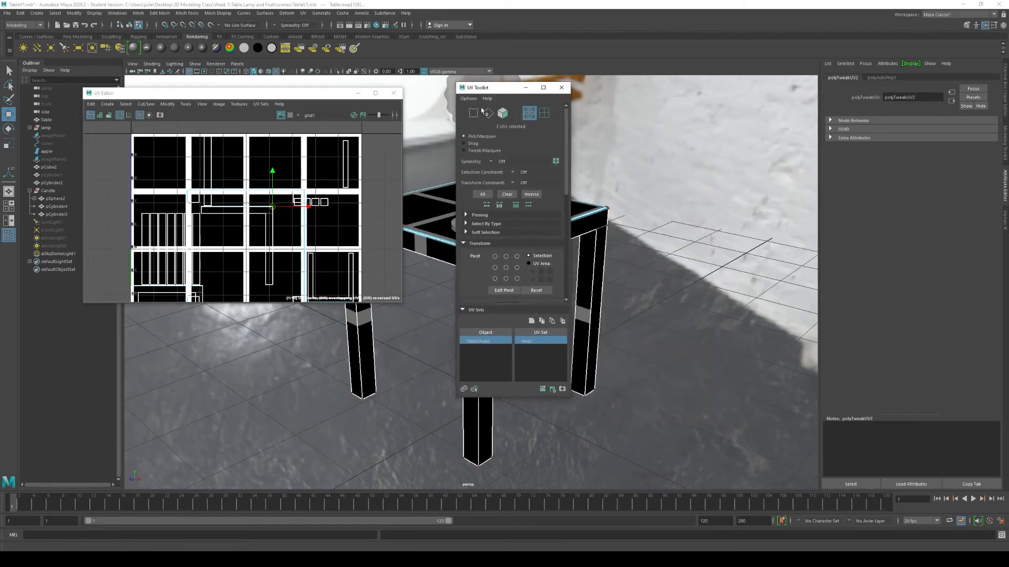
- Try vertex selection and edge selection on the row of small square shells
click(473, 113)
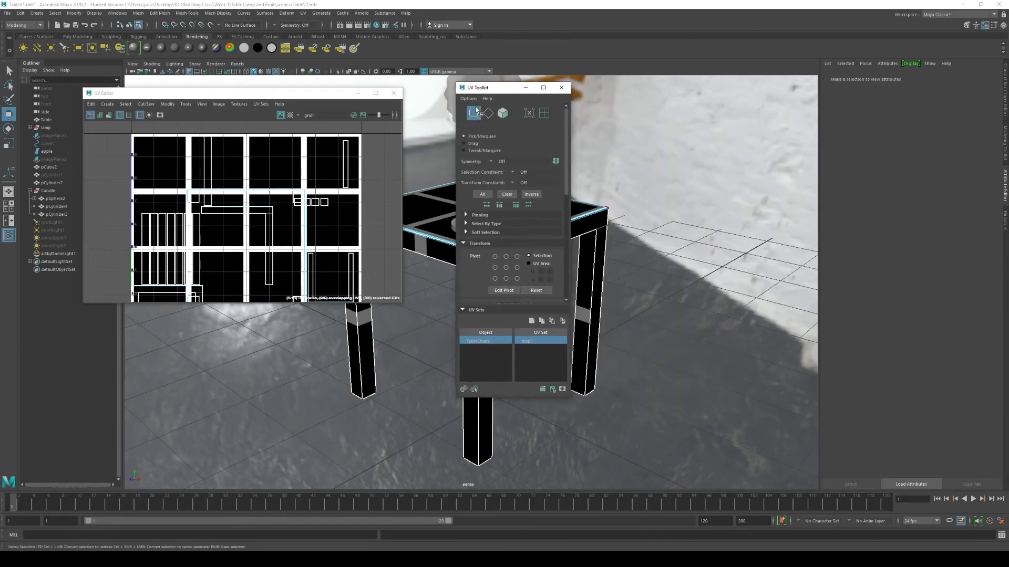
scroll(331, 194, up, 6)
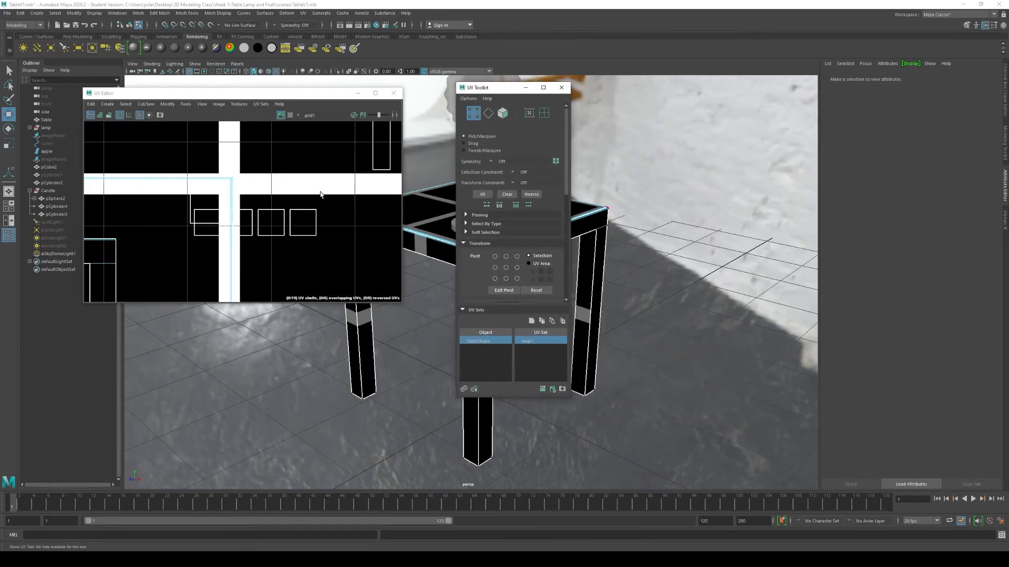
click(289, 246)
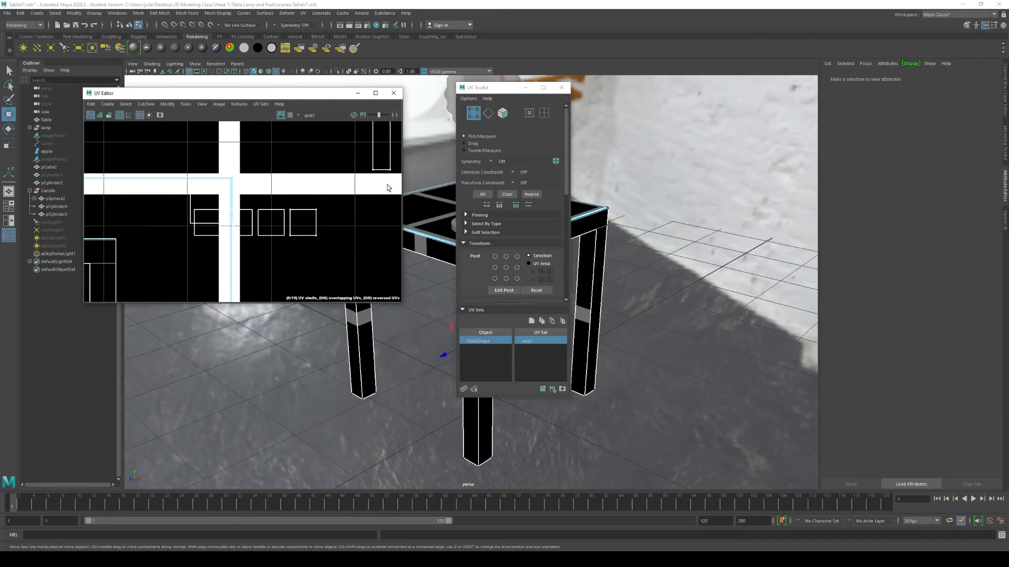
click(489, 114)
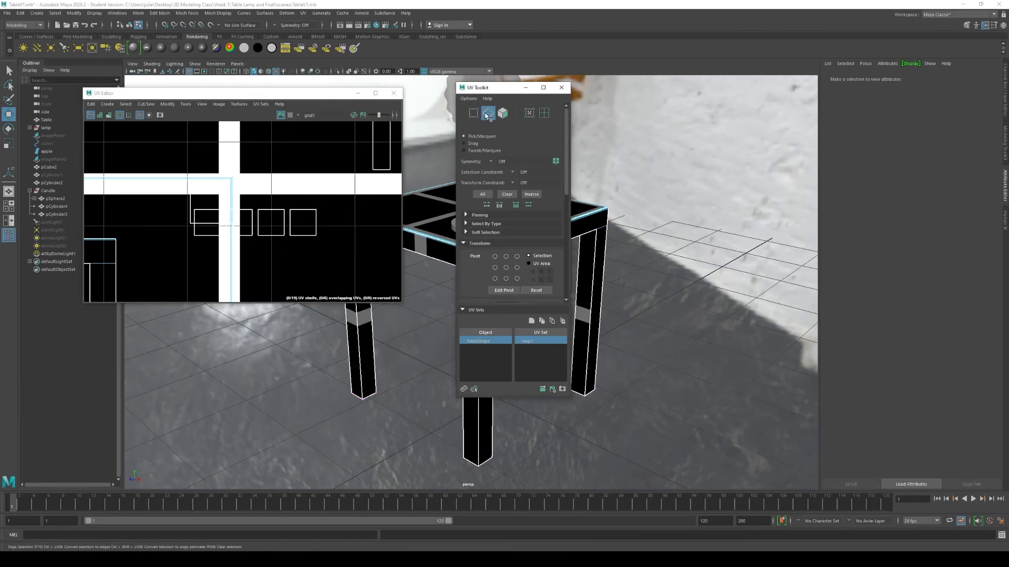
click(272, 211)
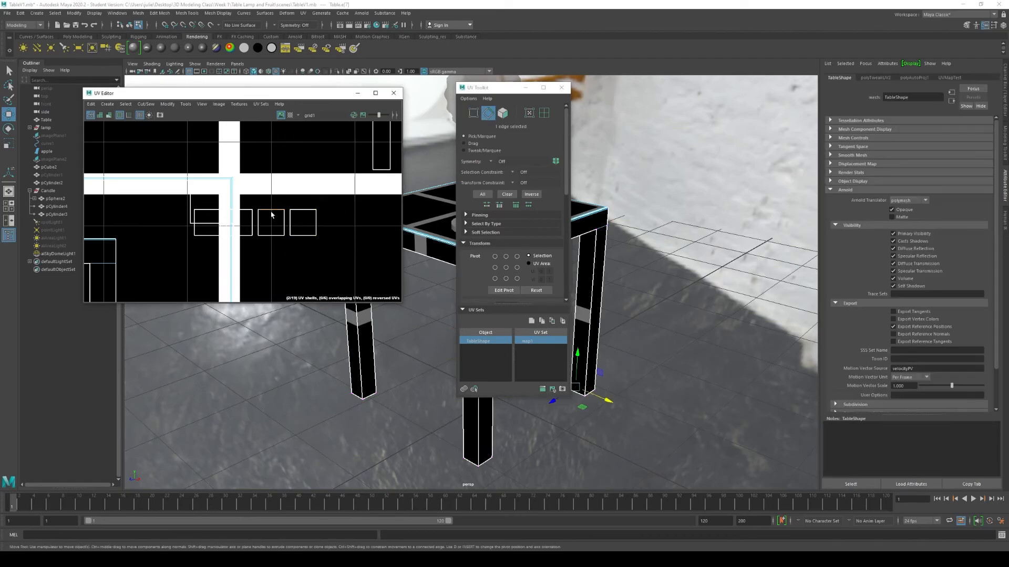
- Switch to face selection, select the second small square in the row, and bring its leg end into view from below
click(505, 114)
click(308, 226)
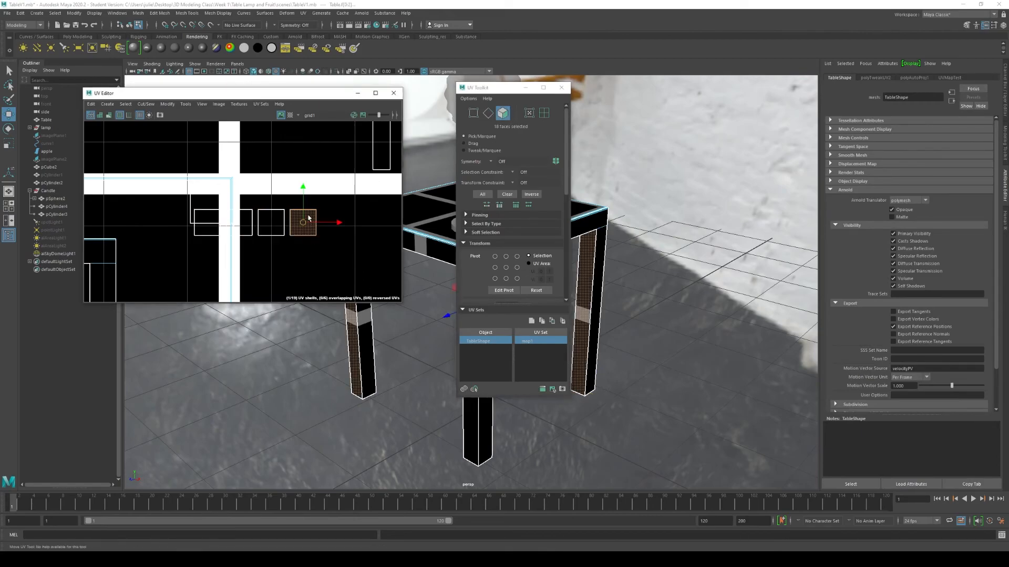
click(272, 225)
click(245, 227)
scroll(316, 380, down, 2)
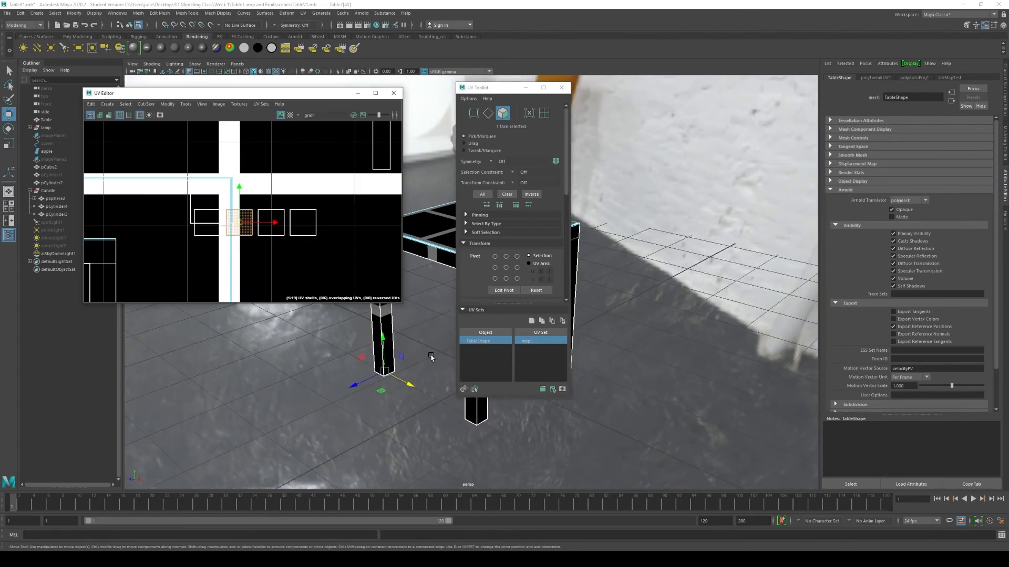
alt+drag(416, 379, 411, 310)
alt+right_drag(411, 310, 293, 394)
alt+middle_drag(293, 394, 278, 416)
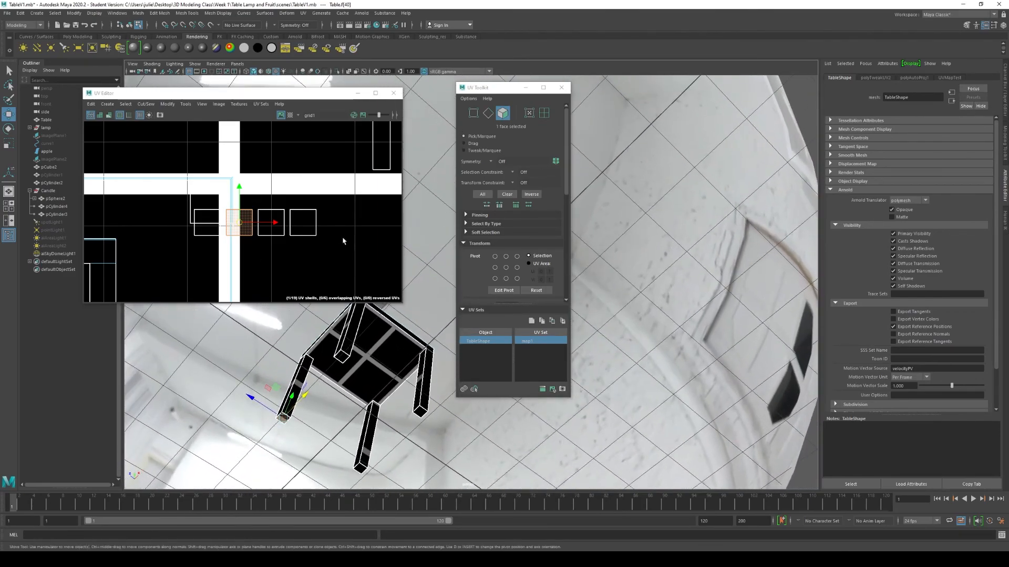
- Move the selected small square face onto the white crossing just above the row of squares
scroll(277, 247, down, 4)
scroll(266, 241, up, 3)
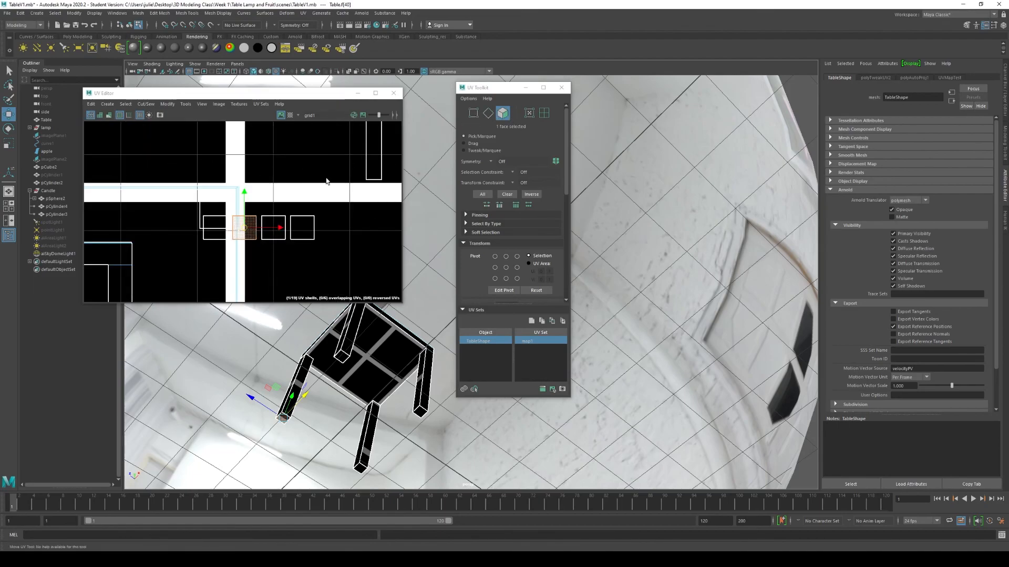
drag(245, 189, 245, 162)
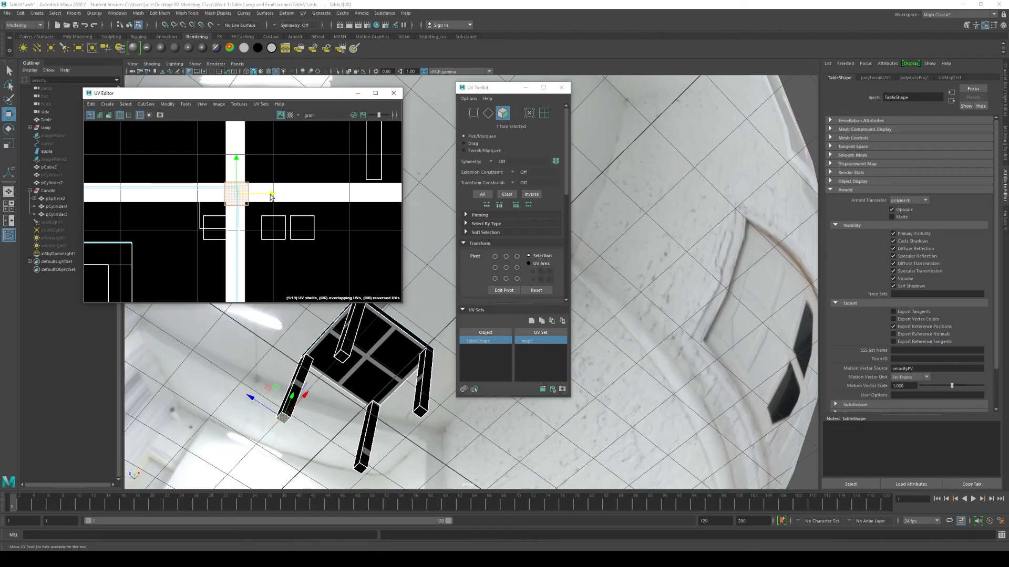
scroll(336, 243, down, 2)
scroll(312, 254, down, 3)
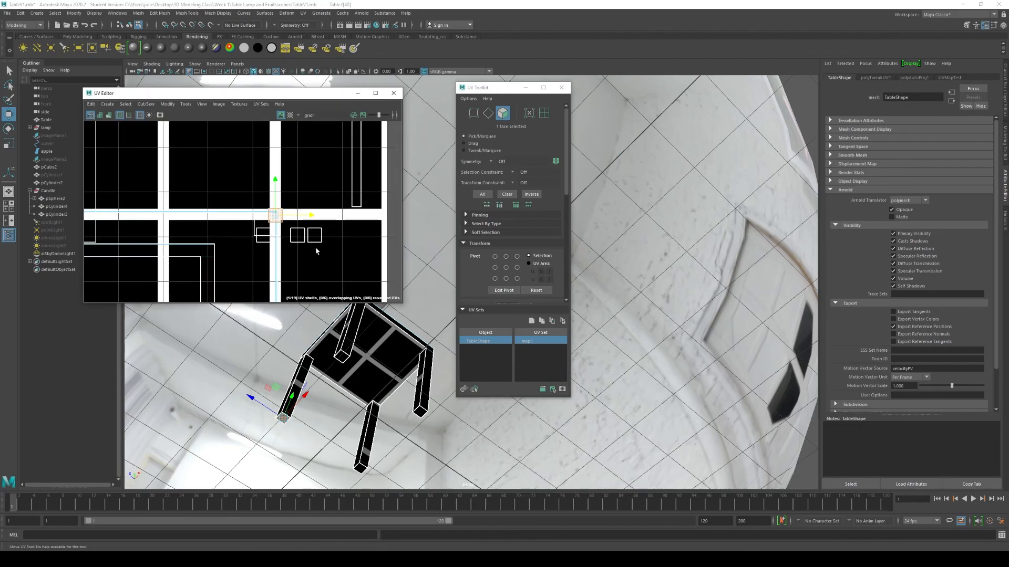
scroll(311, 239, up, 4)
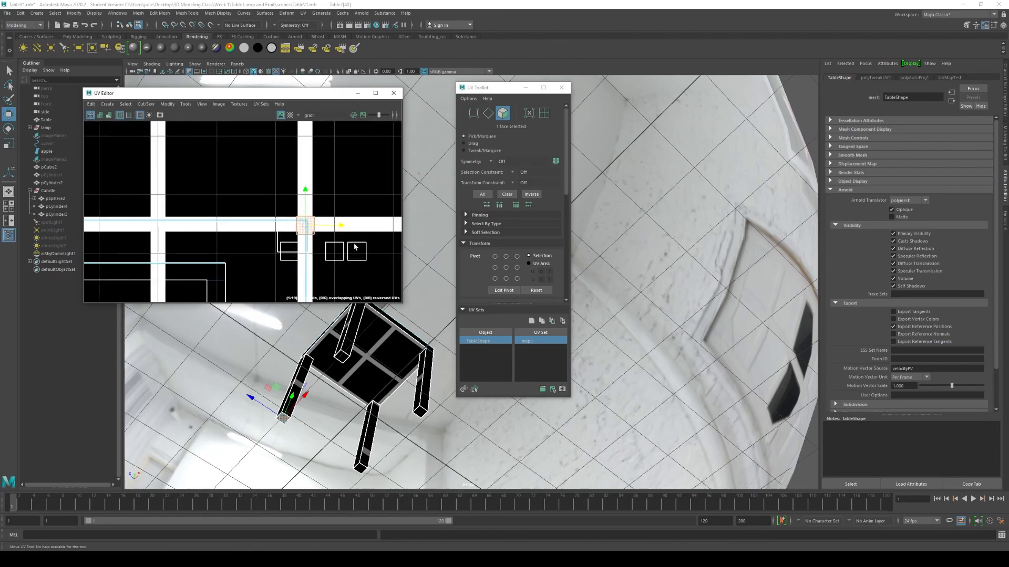
scroll(323, 224, down, 4)
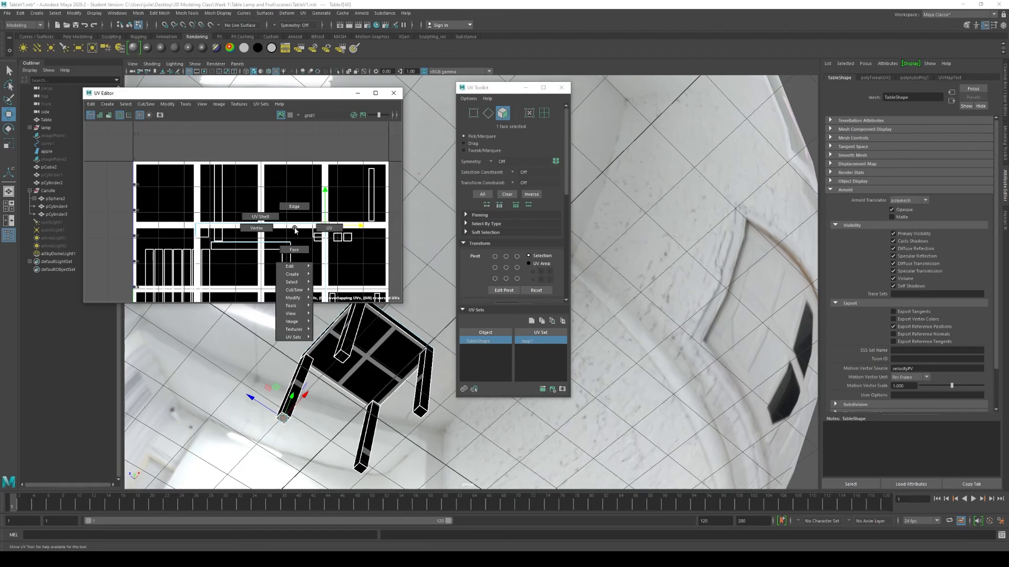